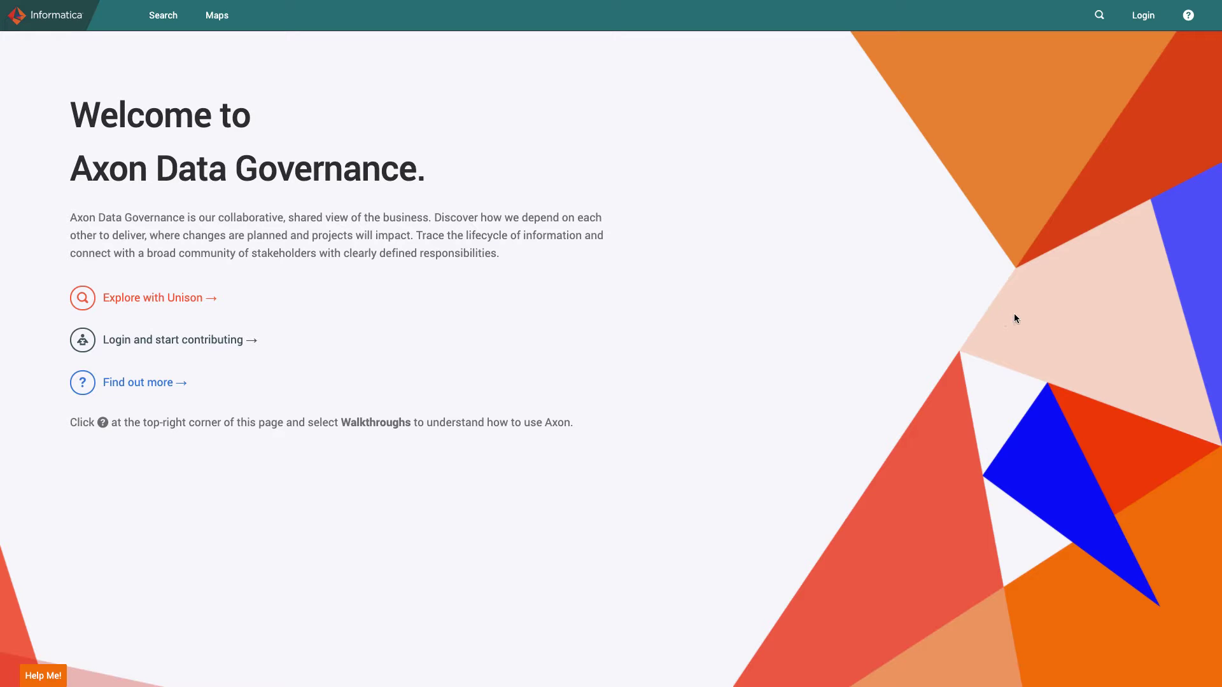
Log in to the Axon demo site with the browser's saved account credentials.
left_click(1143, 15)
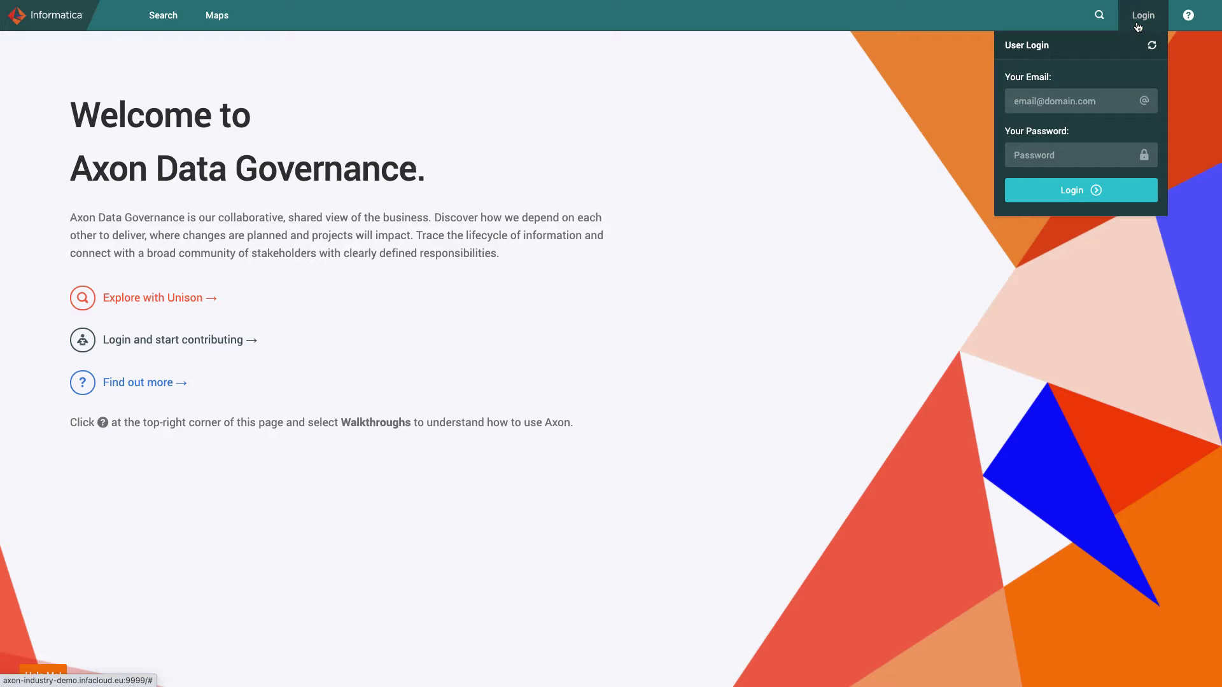
left_click(1092, 103)
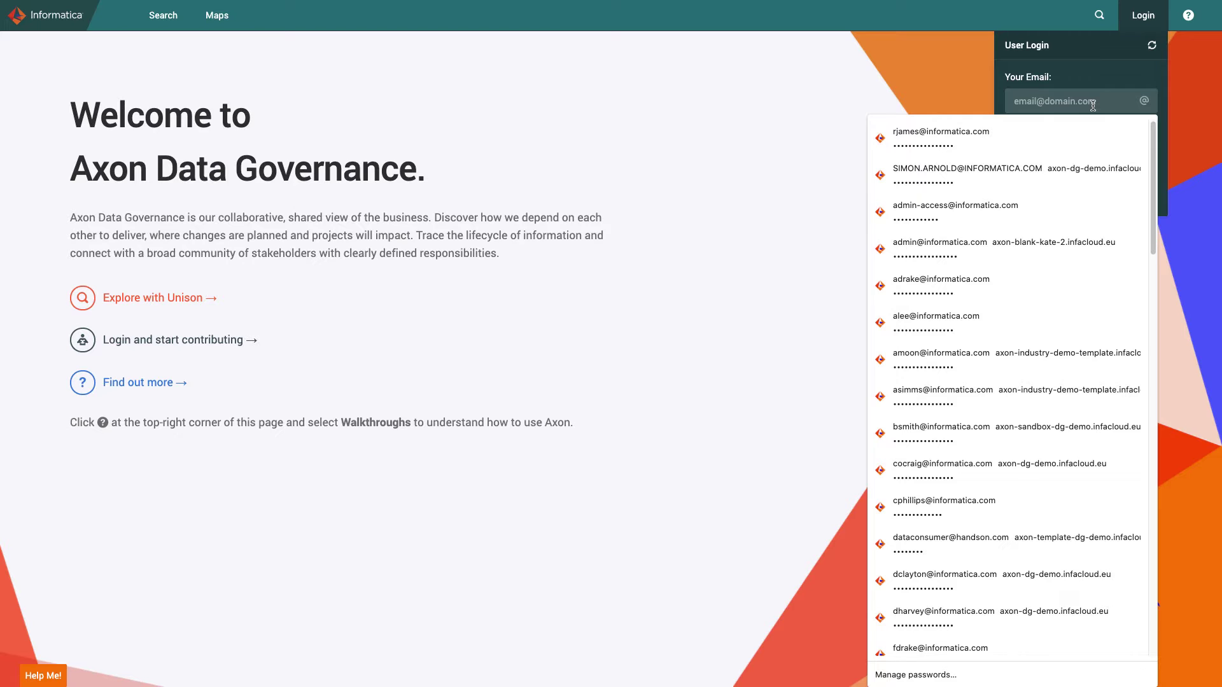
type("rm")
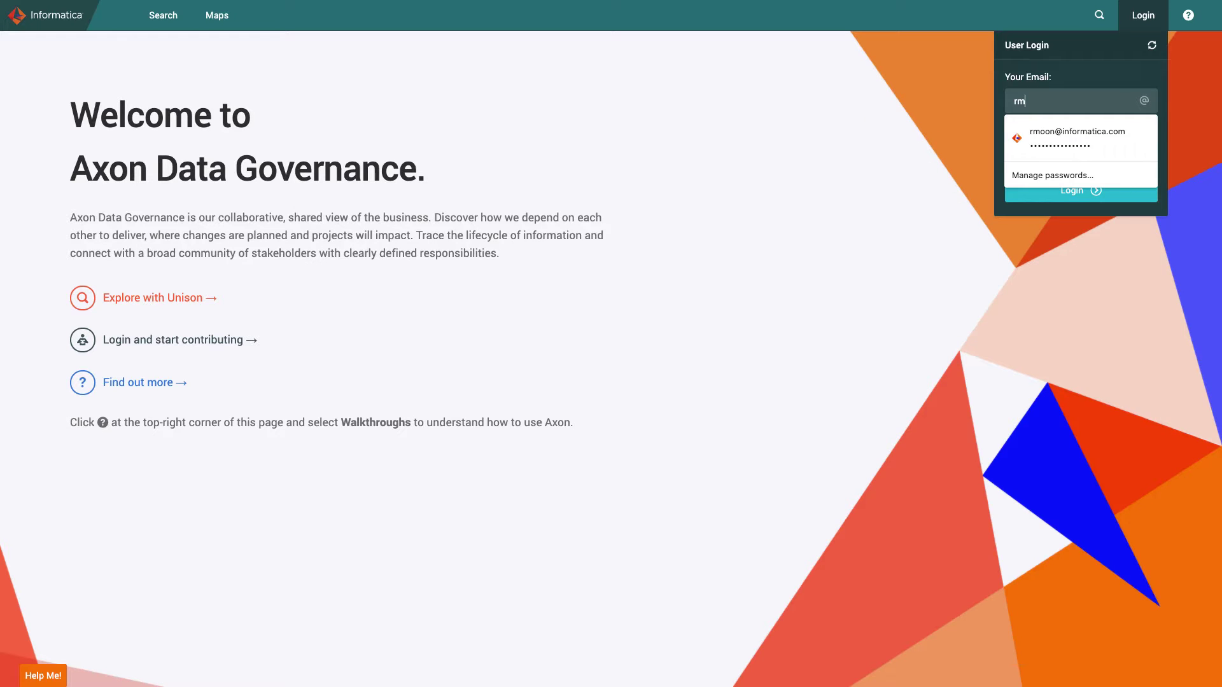
left_click(1103, 131)
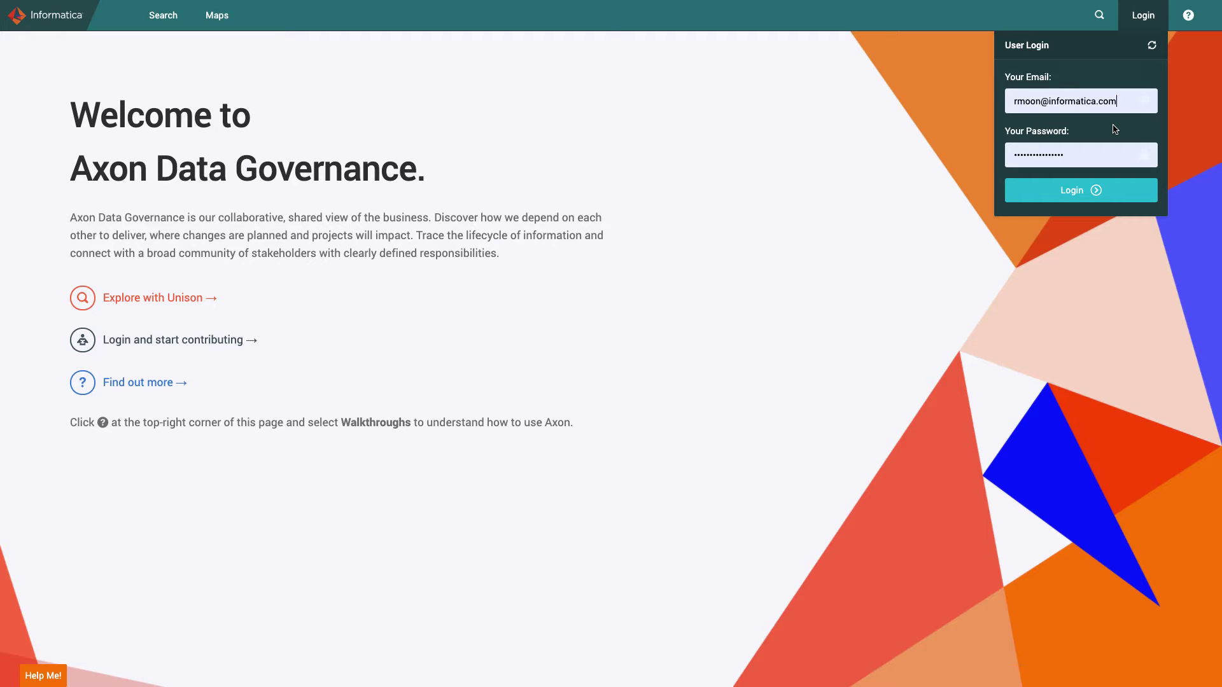
left_click(1075, 201)
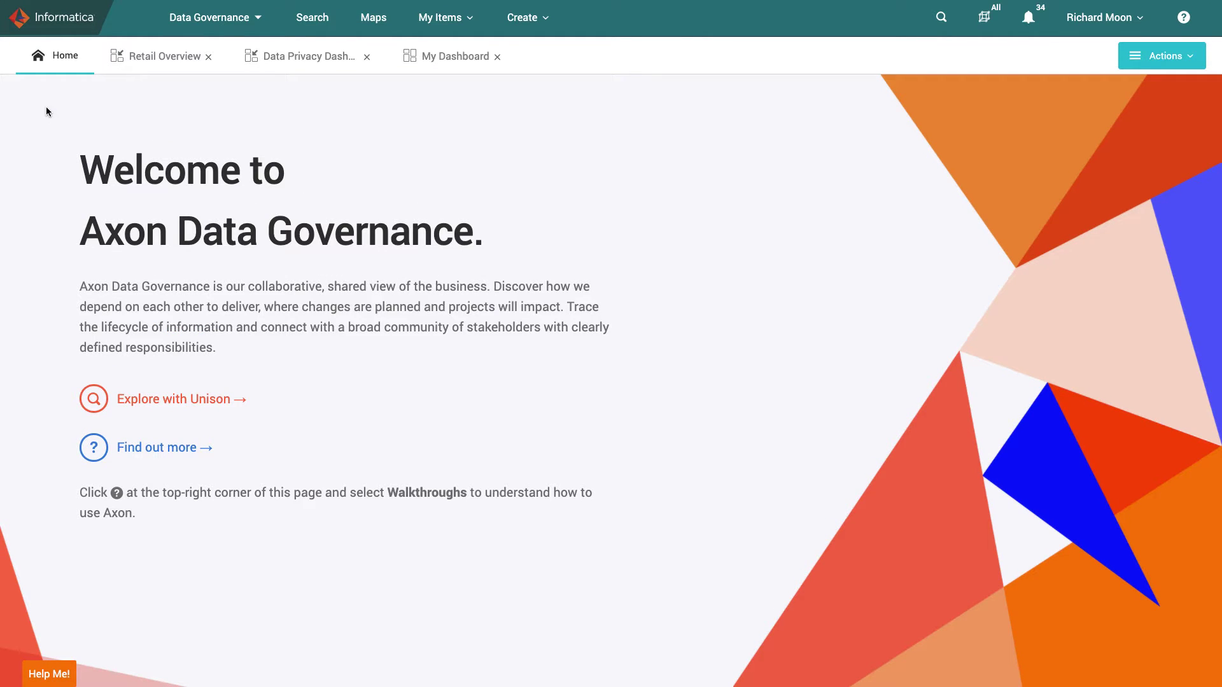
View the Retail Overview and Data Privacy dashboards, then My Dashboard's policy, task and change-request widgets.
left_click(176, 61)
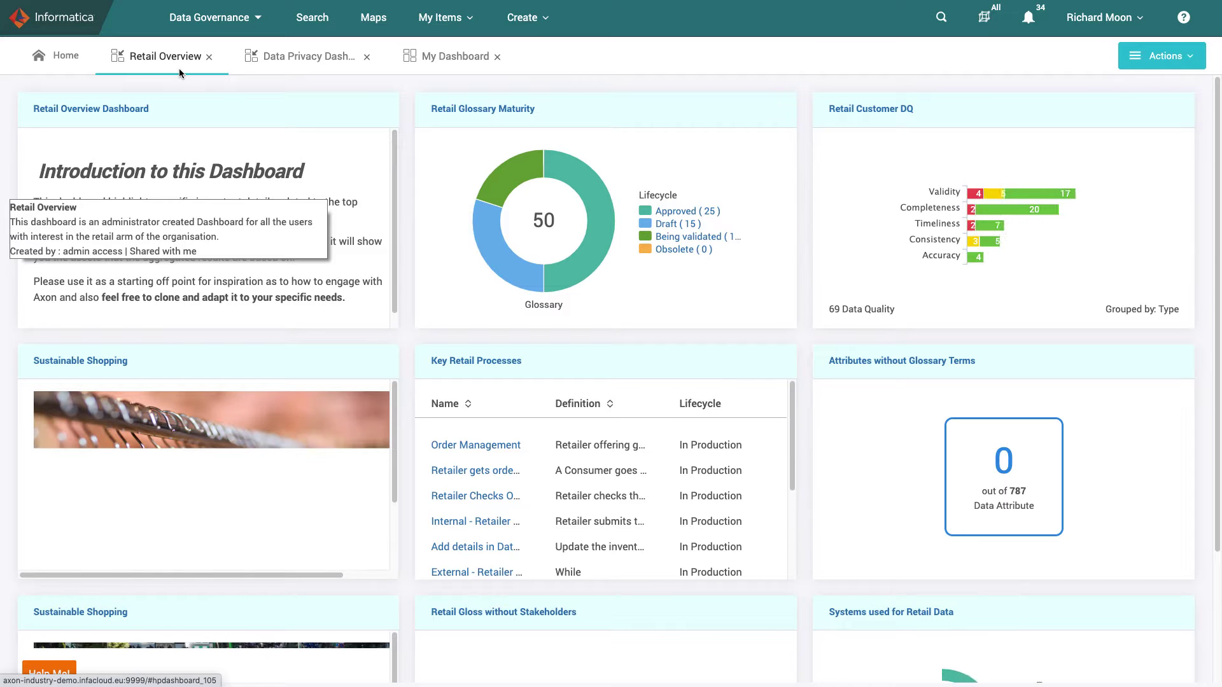
left_click(323, 59)
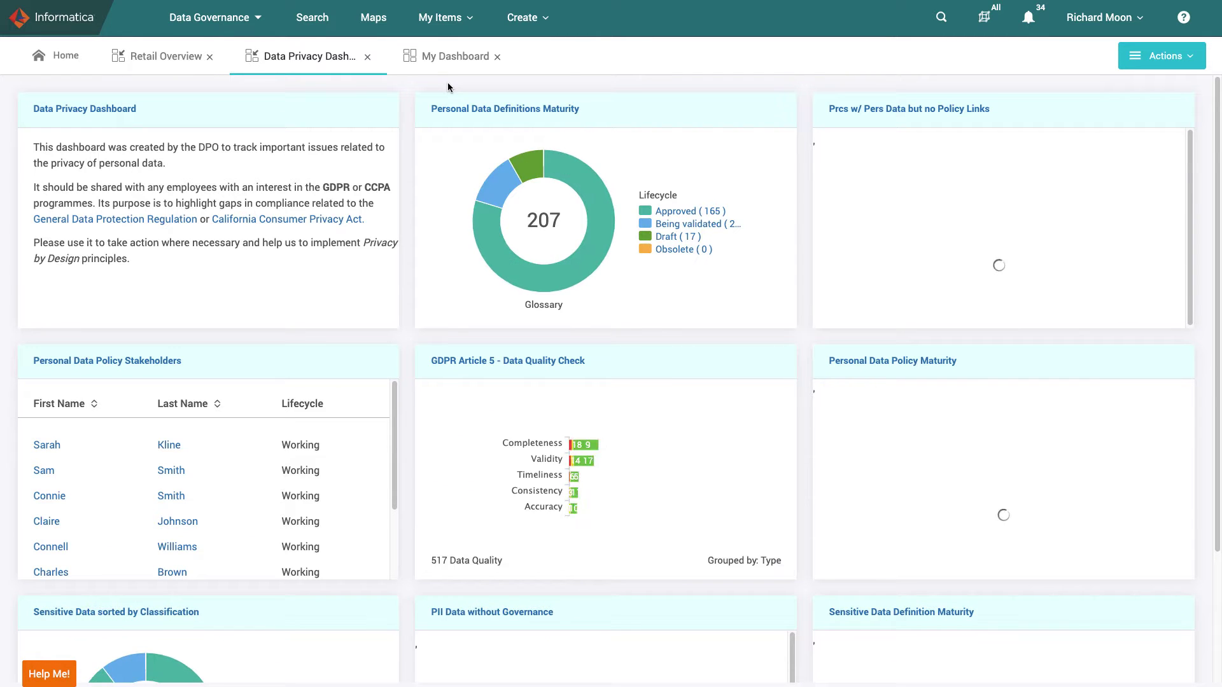
left_click(490, 63)
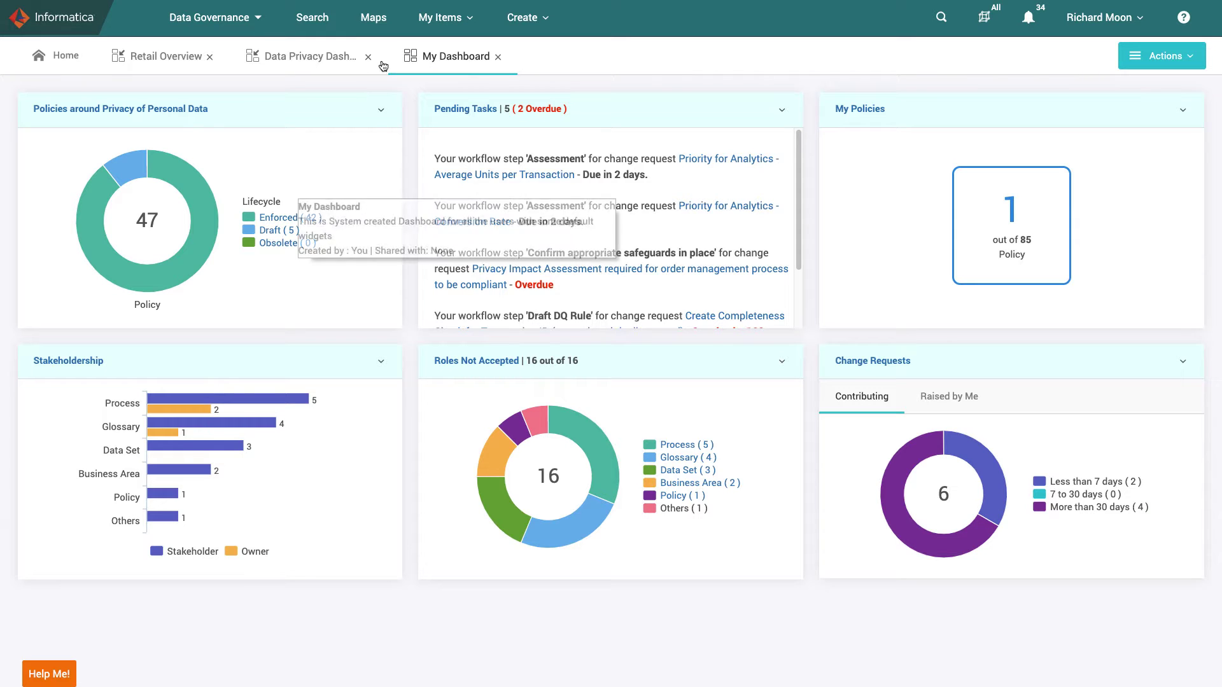
Filter the Privacy of Personal Data policies widget to its 5 Draft policies.
left_click(287, 234)
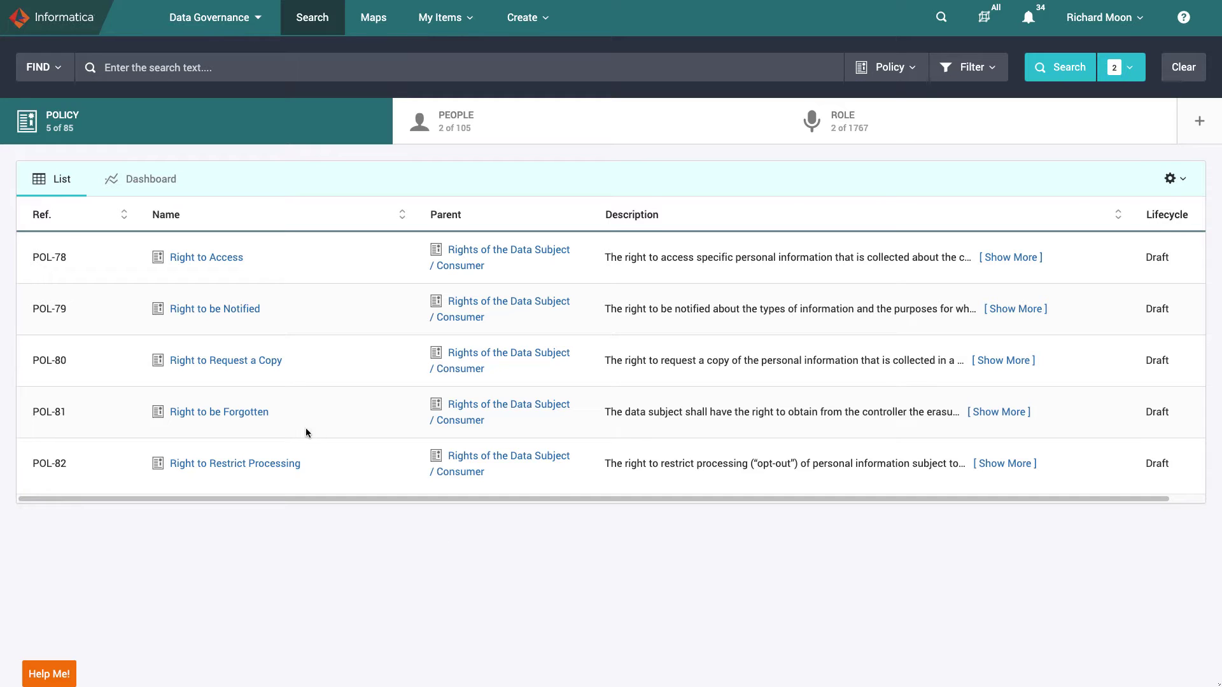
Open policy POL-81 Right to be Forgotten and read its full expanded definition.
left_click(262, 415)
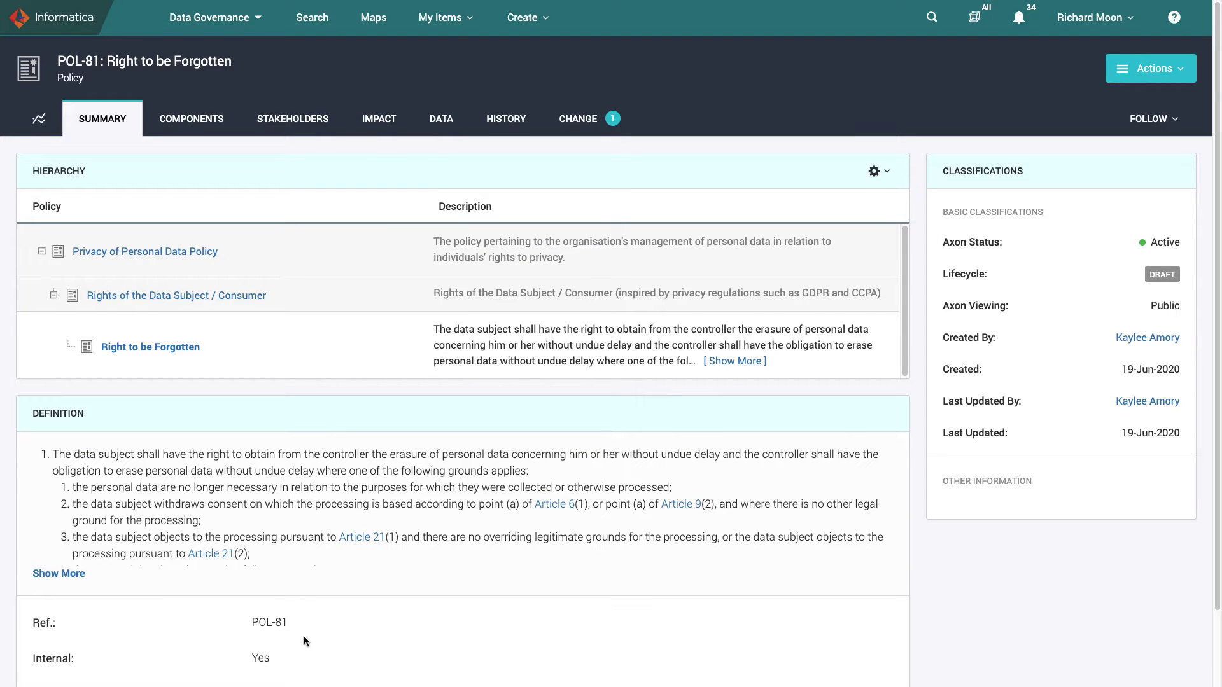
left_click(64, 573)
scroll(313, 609, "down", 3)
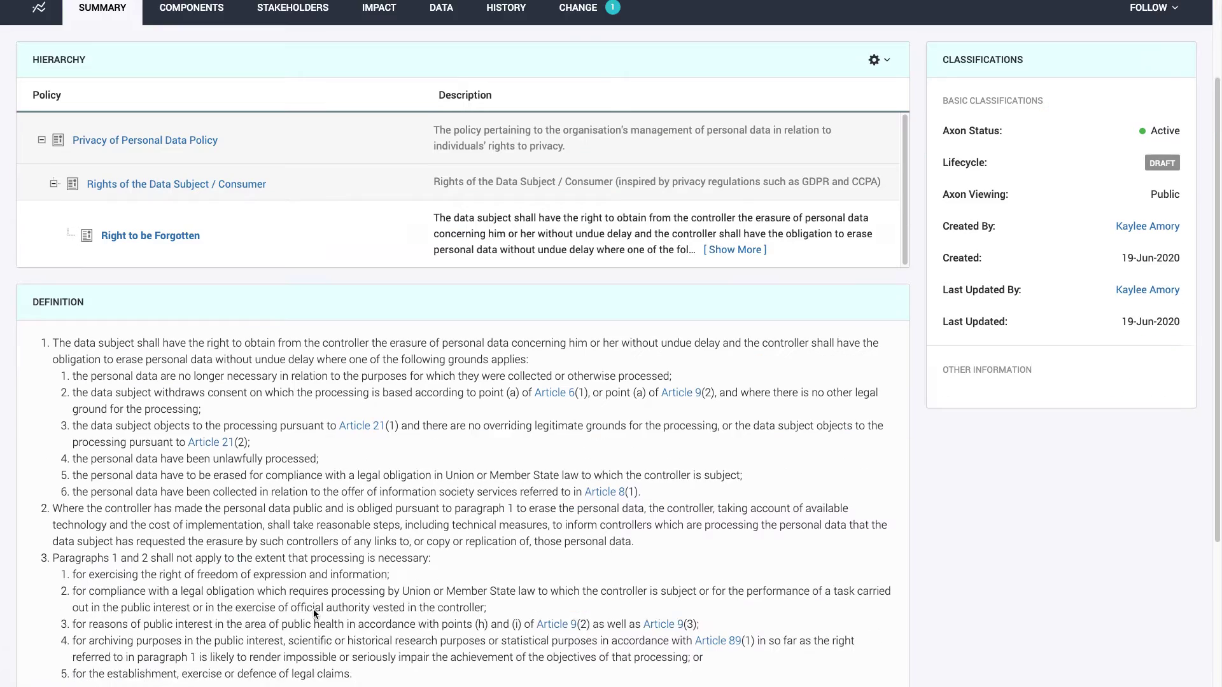
scroll(313, 609, "down", 2)
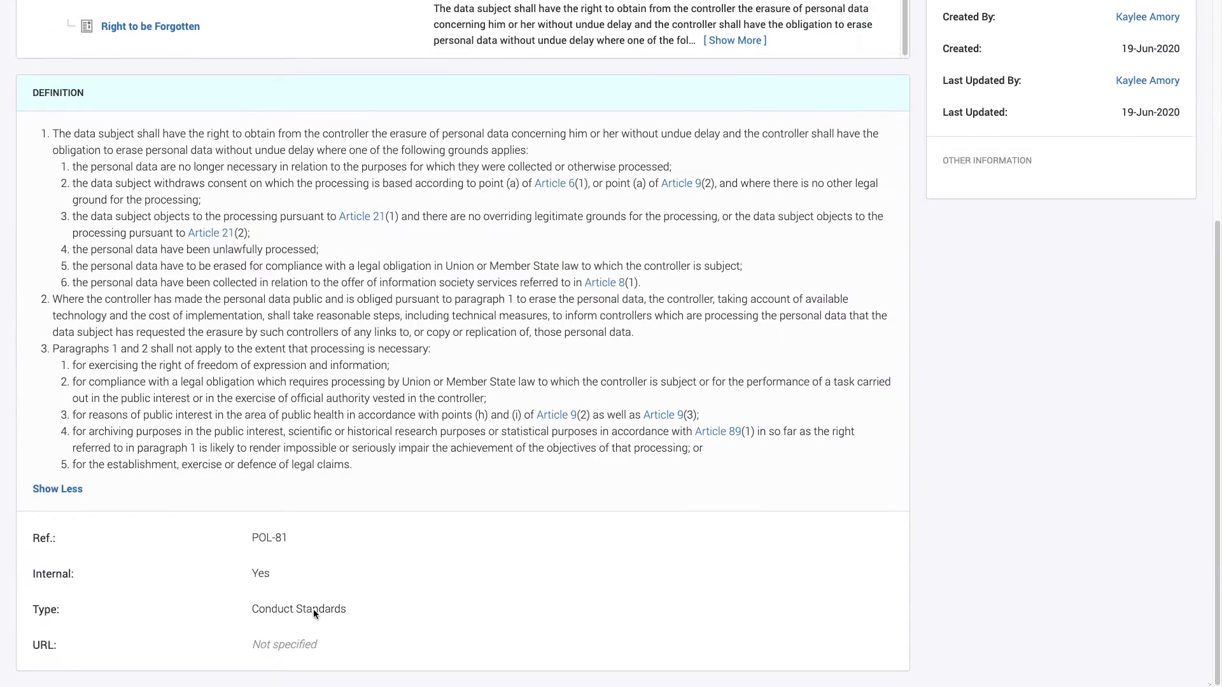
scroll(374, 609, "up", 5)
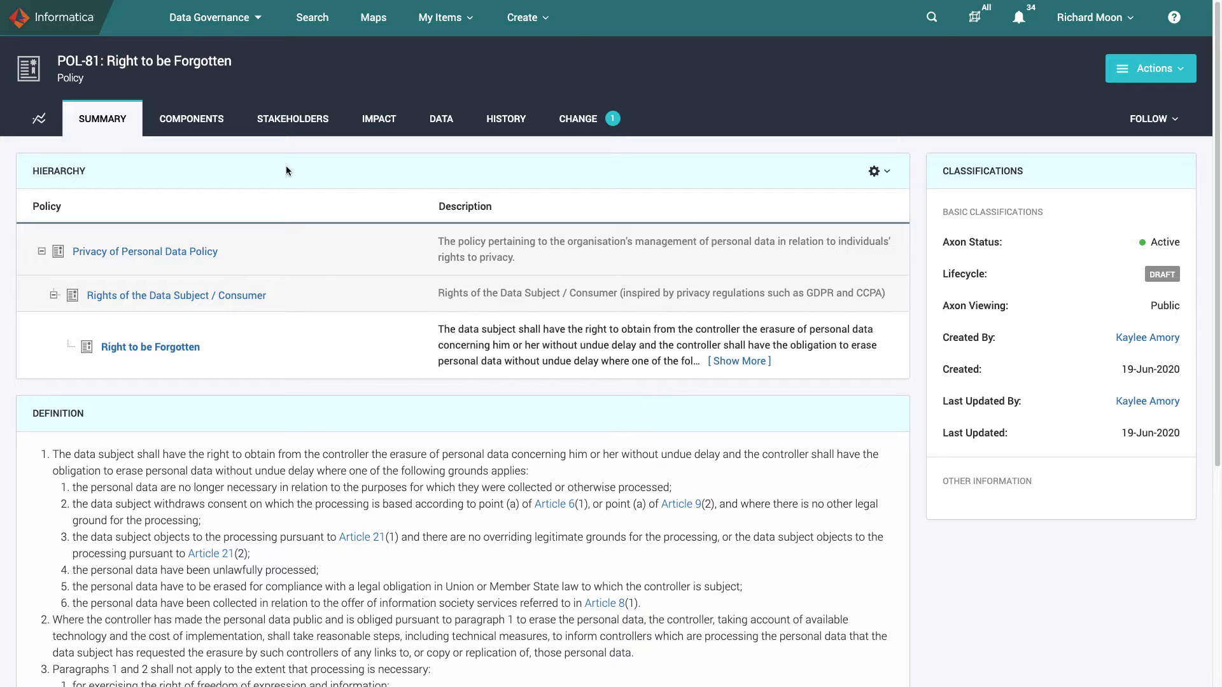
left_click(201, 124)
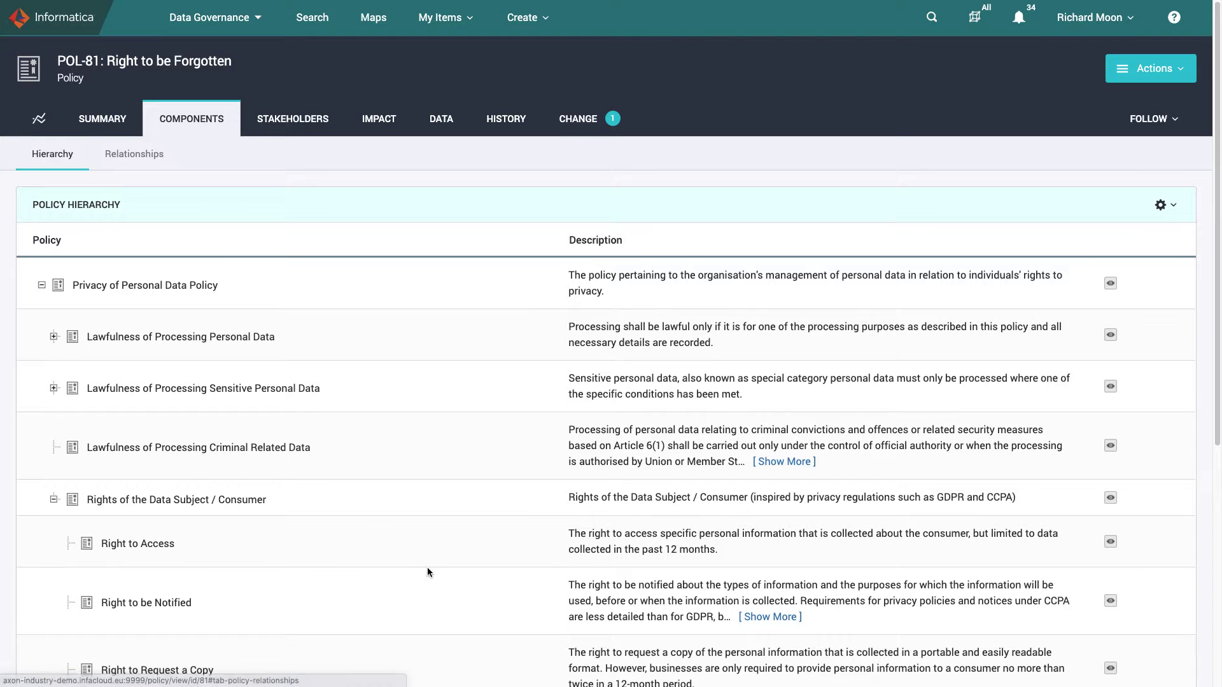
In POL-81's hierarchy, collapse Rights of the Data Subject and expand Lawfulness of Processing Personal Data.
scroll(427, 567, "down", 3)
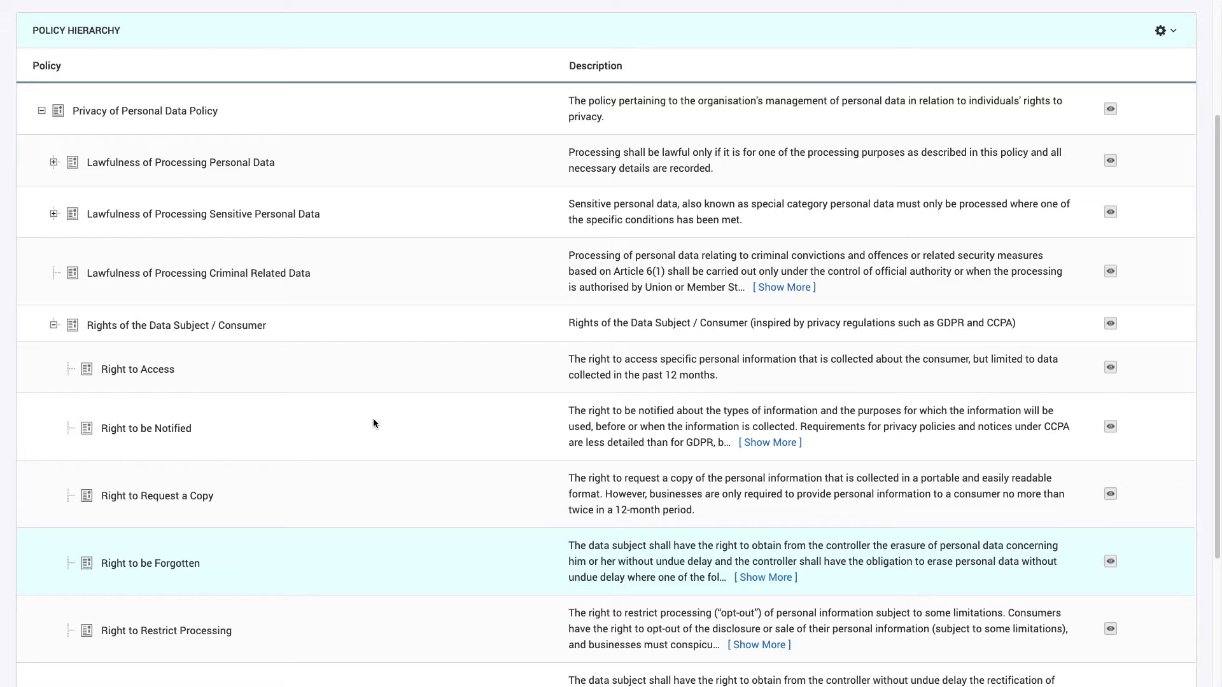
scroll(373, 423, "up", 3)
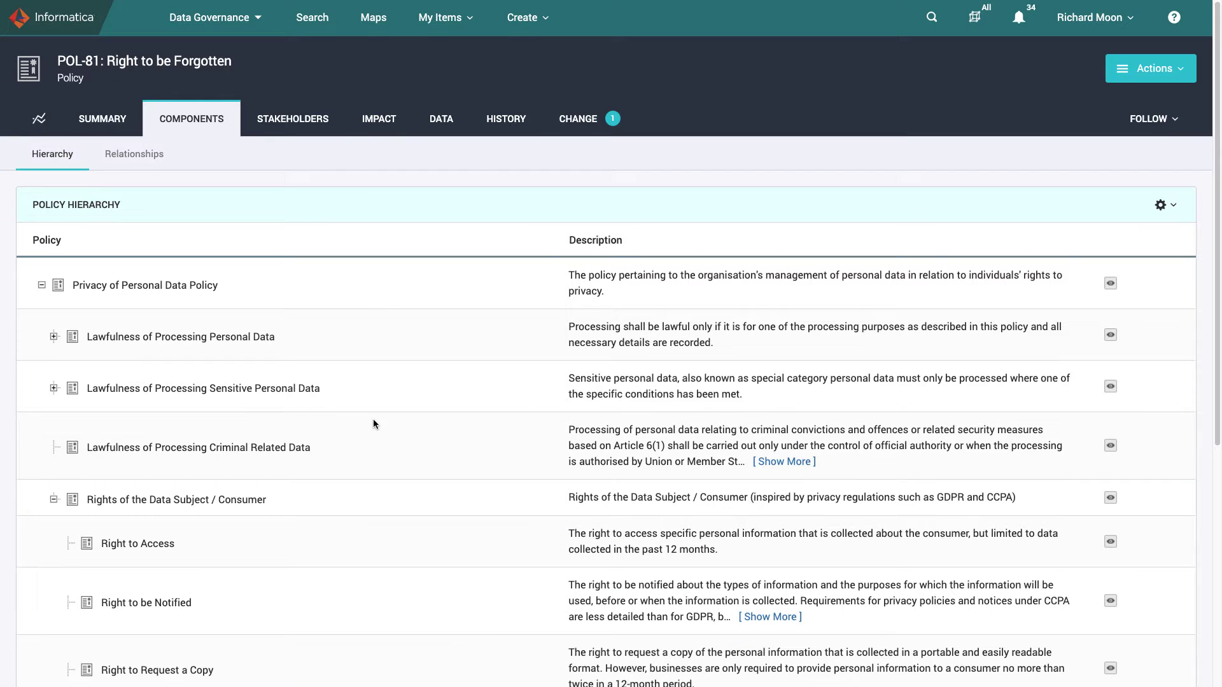
left_click(49, 499)
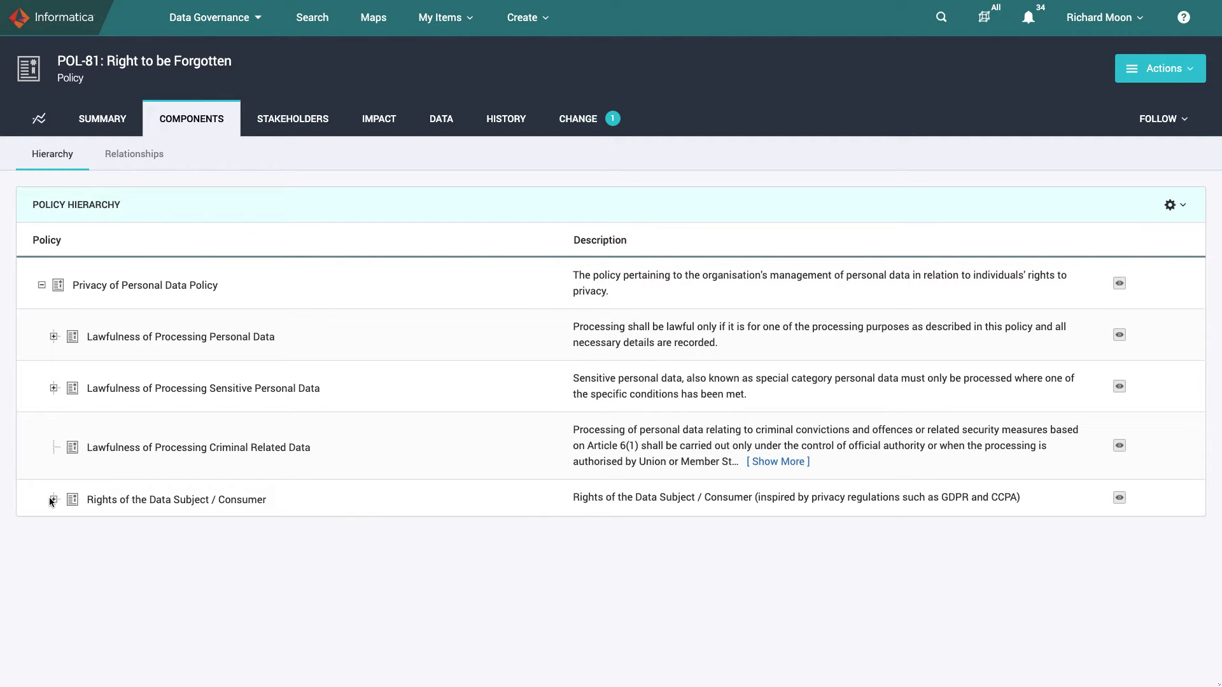
left_click(54, 337)
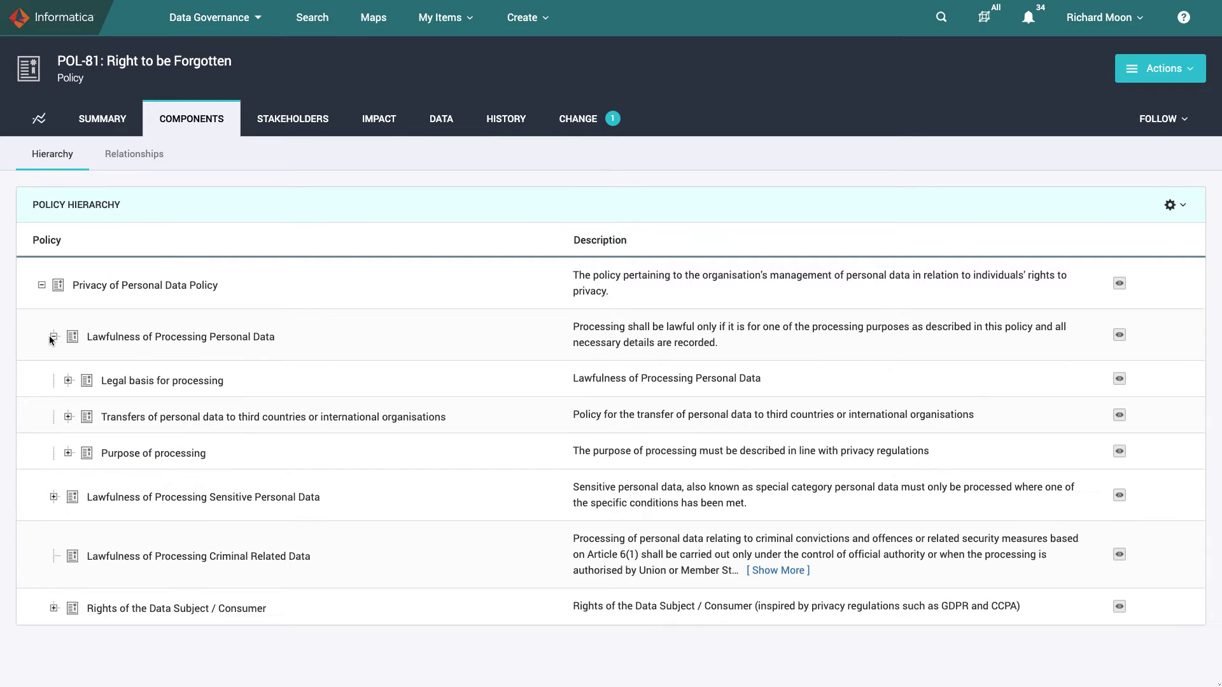
left_click(54, 498)
left_click(54, 497)
left_click(395, 124)
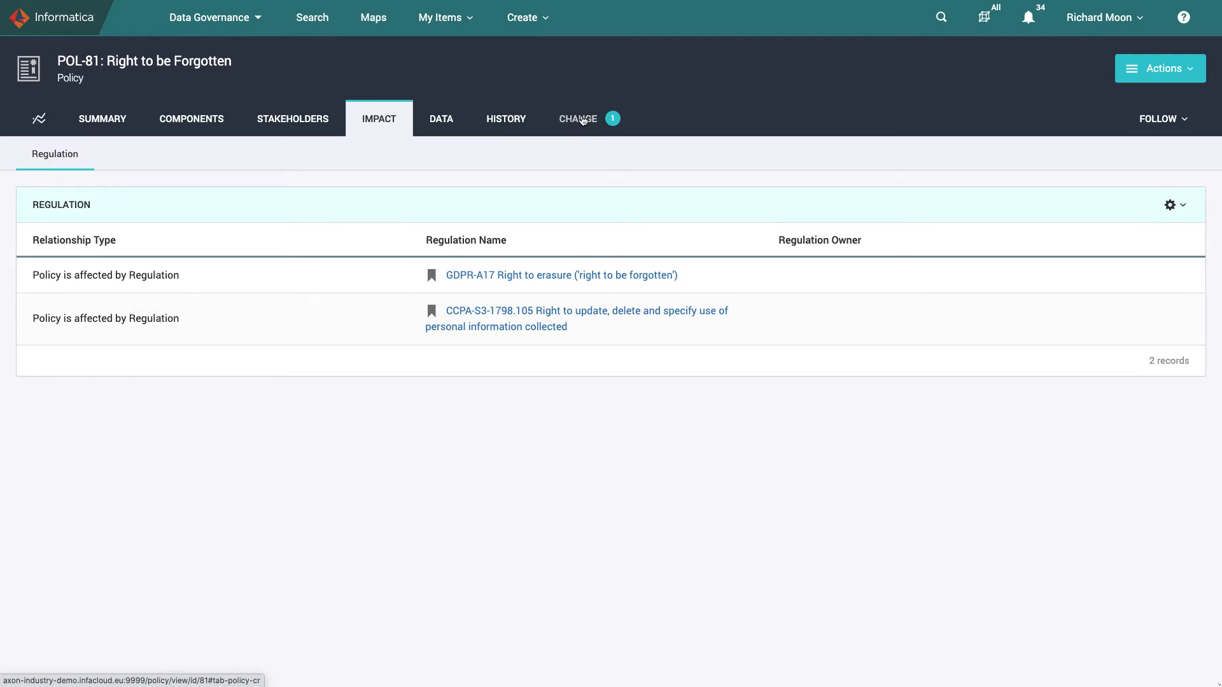
Check the GDPR-A17 and CCPA-S3-1798.105 regulations, then view change request 68 on CCPA requirements.
left_click(582, 119)
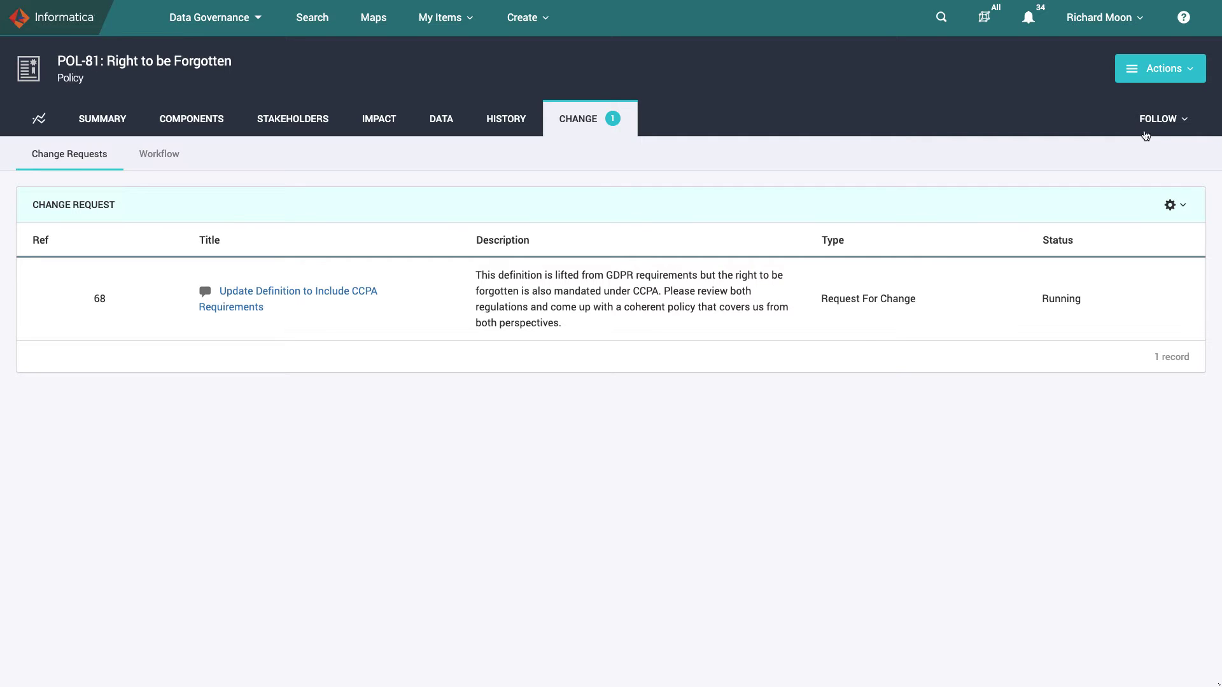
Follow policy POL-81 Right to be Forgotten from the Follow item panel.
left_click(1162, 121)
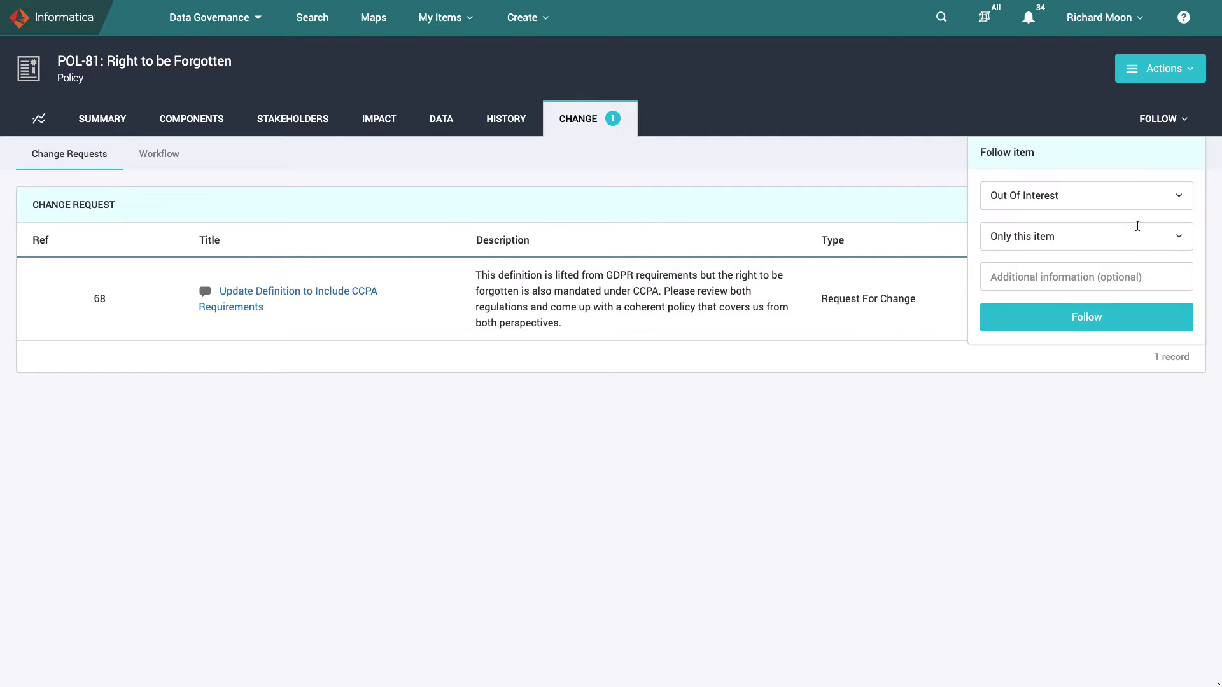
left_click(1090, 318)
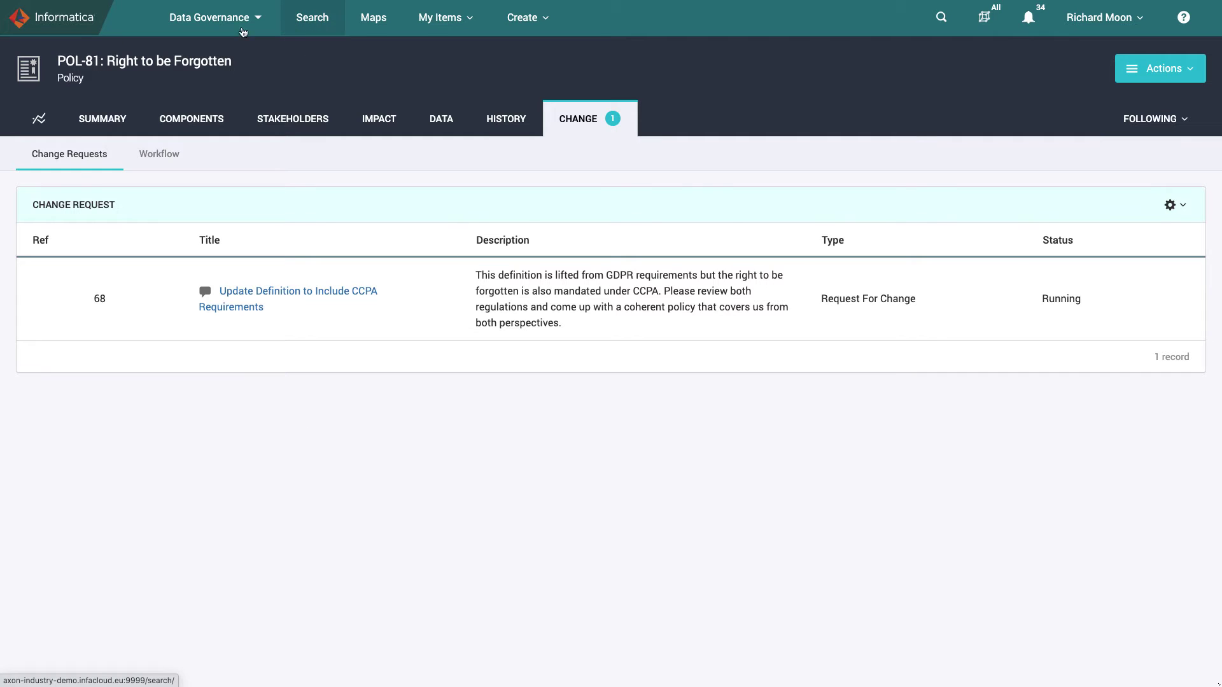
Go back to My Dashboard to see the 5 pending workflow tasks, 2 overdue.
left_click(66, 24)
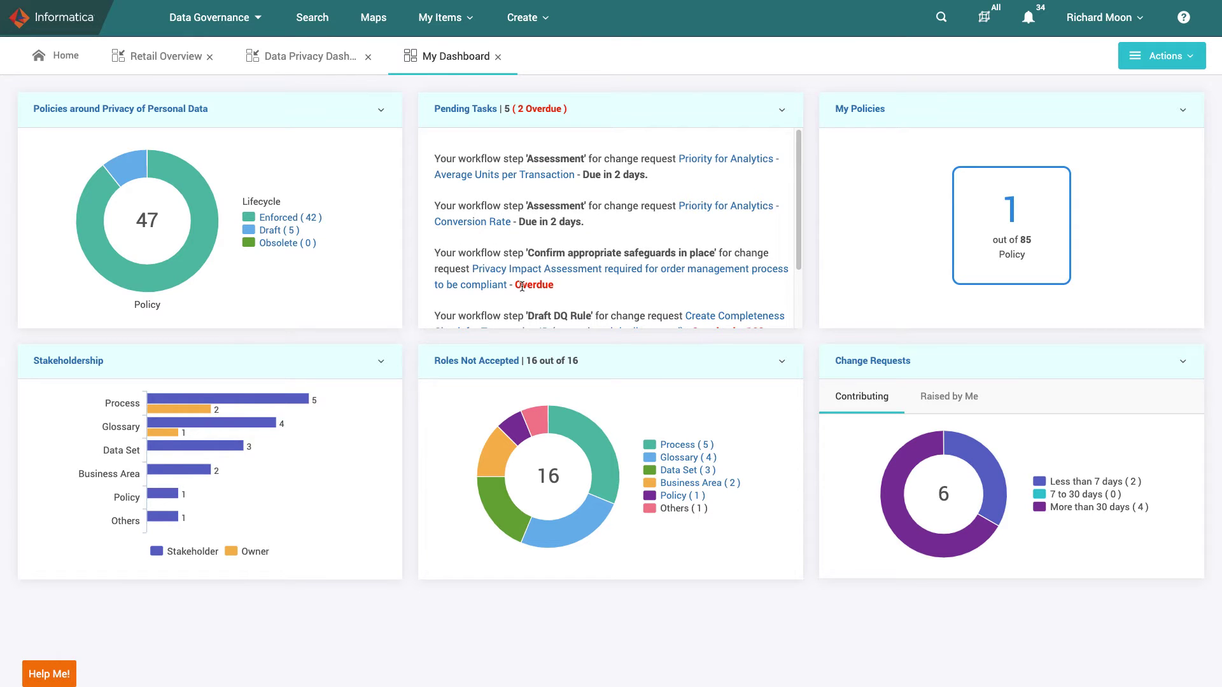
left_click(605, 276)
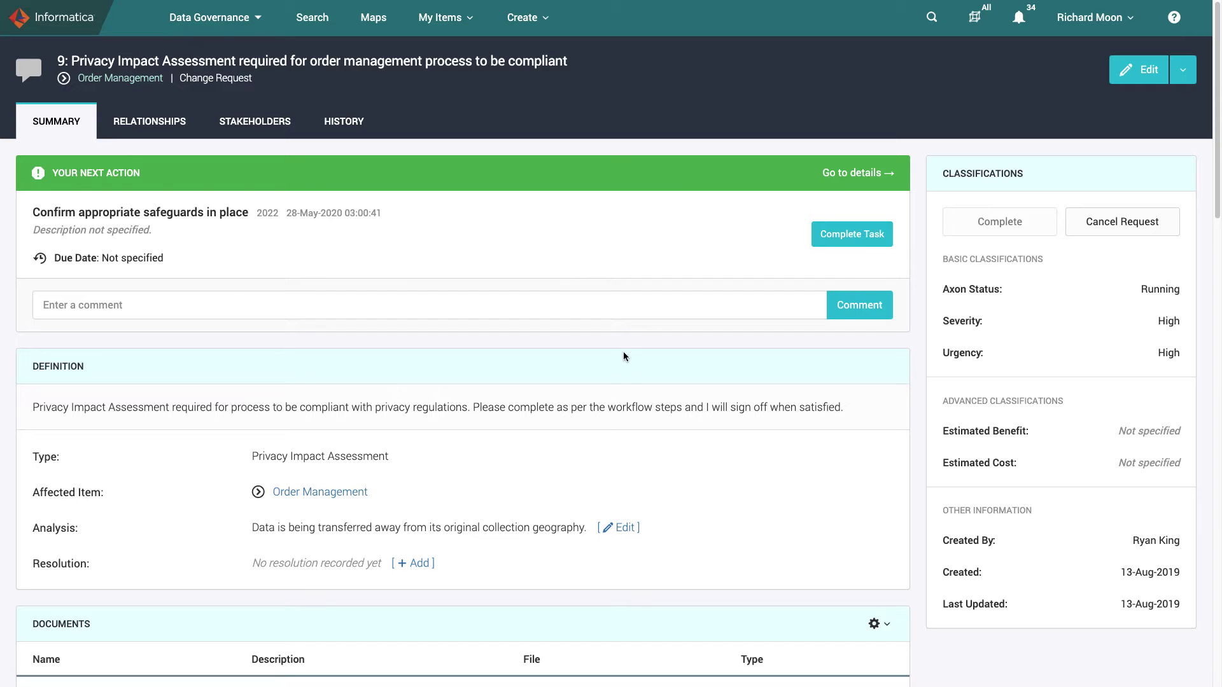
scroll(627, 439, "down", 10)
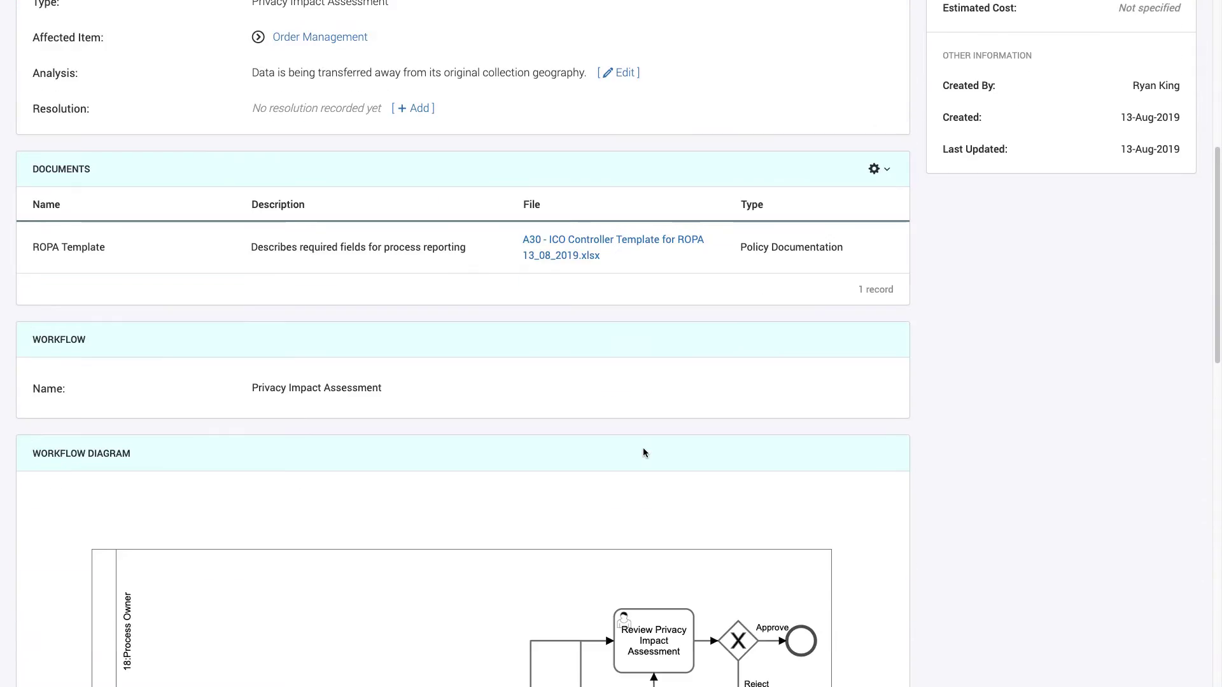
scroll(644, 451, "down", 4)
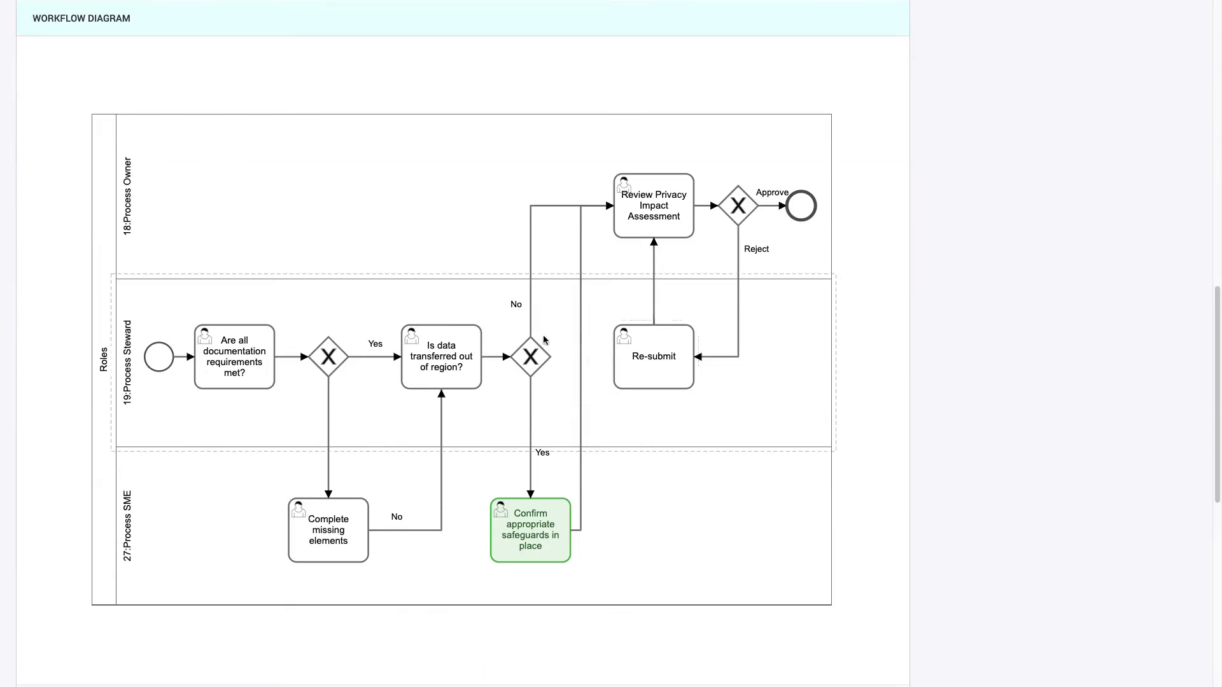
scroll(566, 495, "down", 7)
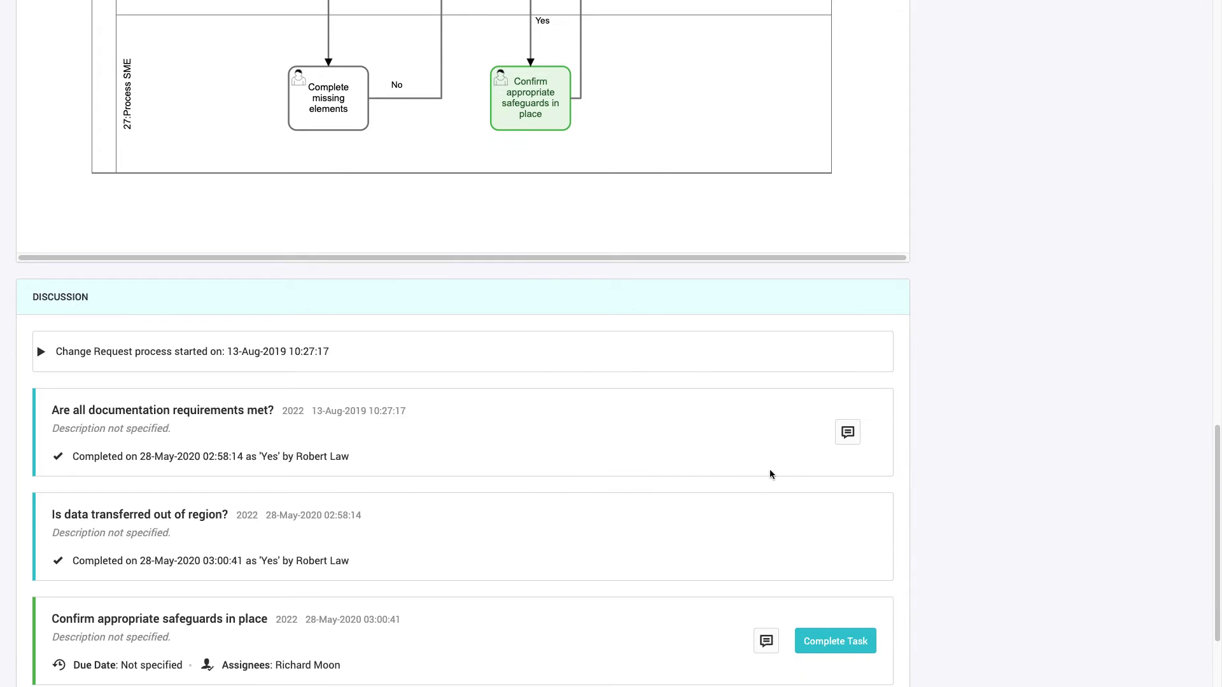
left_click(847, 434)
left_click(847, 433)
scroll(849, 439, "up", 5)
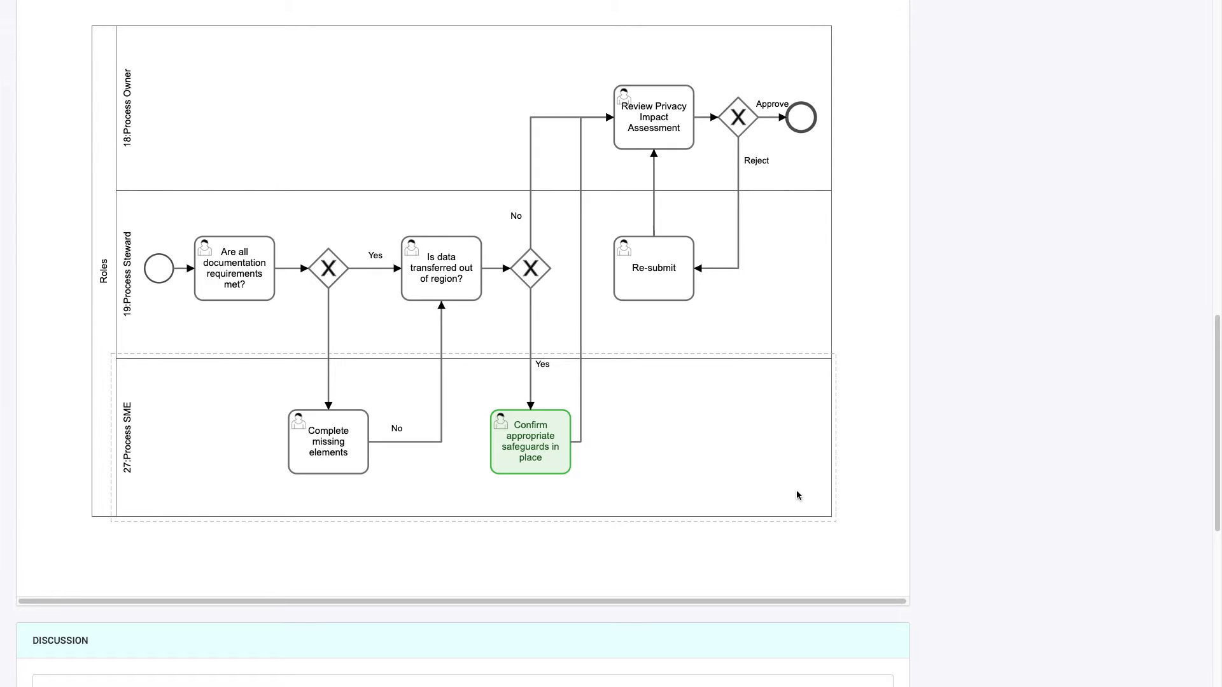
scroll(796, 490, "up", 1)
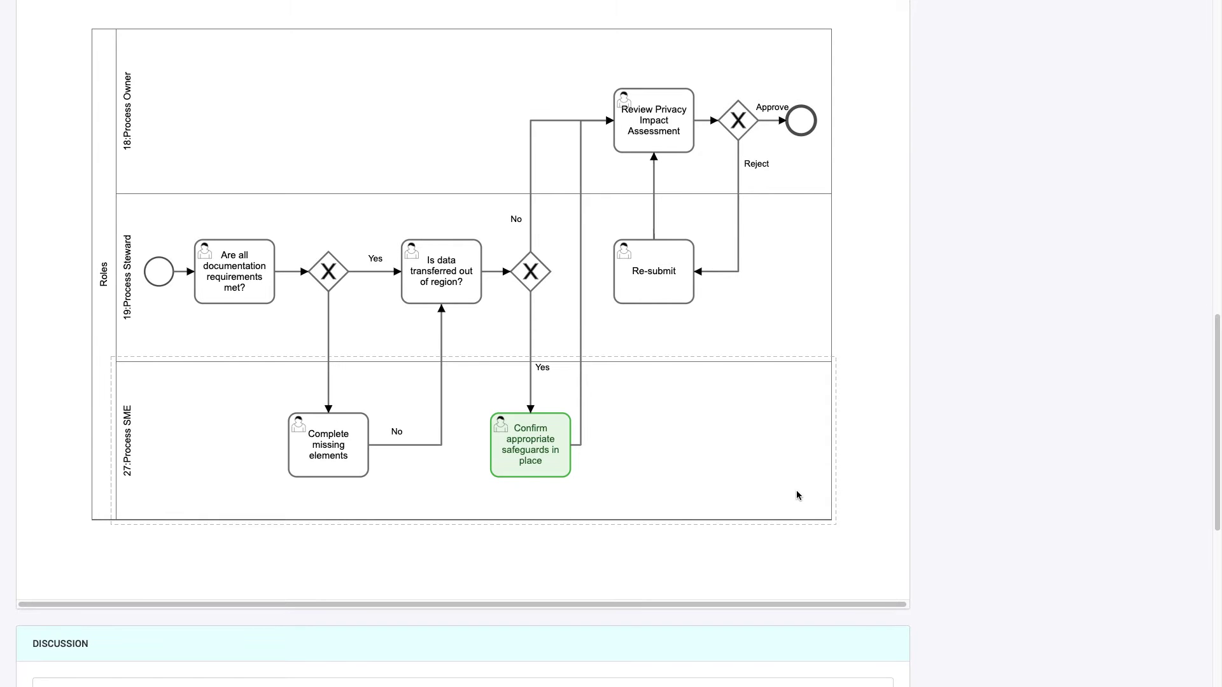
scroll(796, 495, "up", 10)
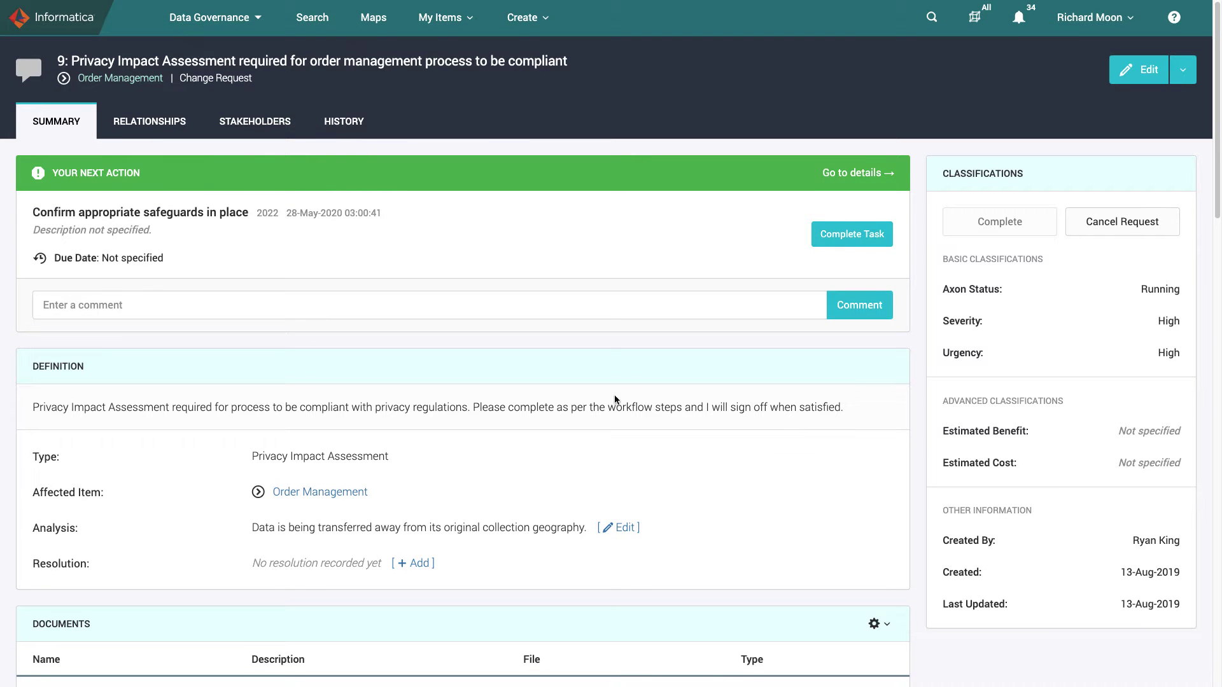
Open process PRC-54 Order Management and view its process map spanning PRC-55 to PRC-61.
left_click(145, 88)
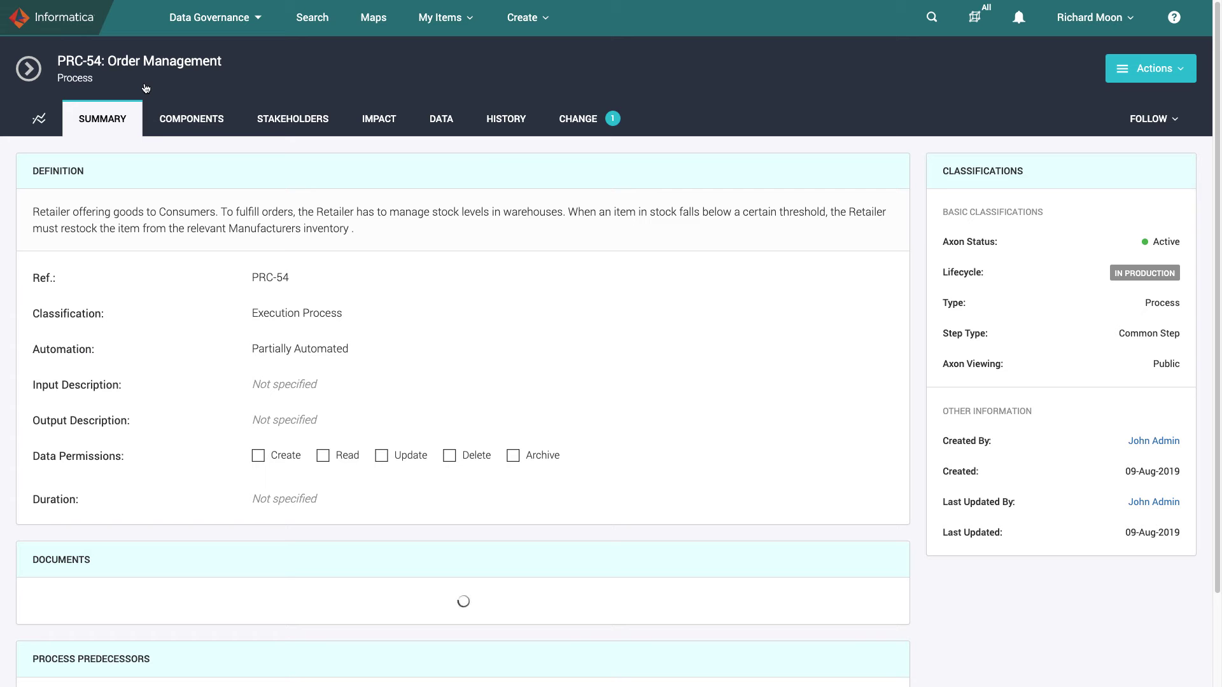
left_click(208, 134)
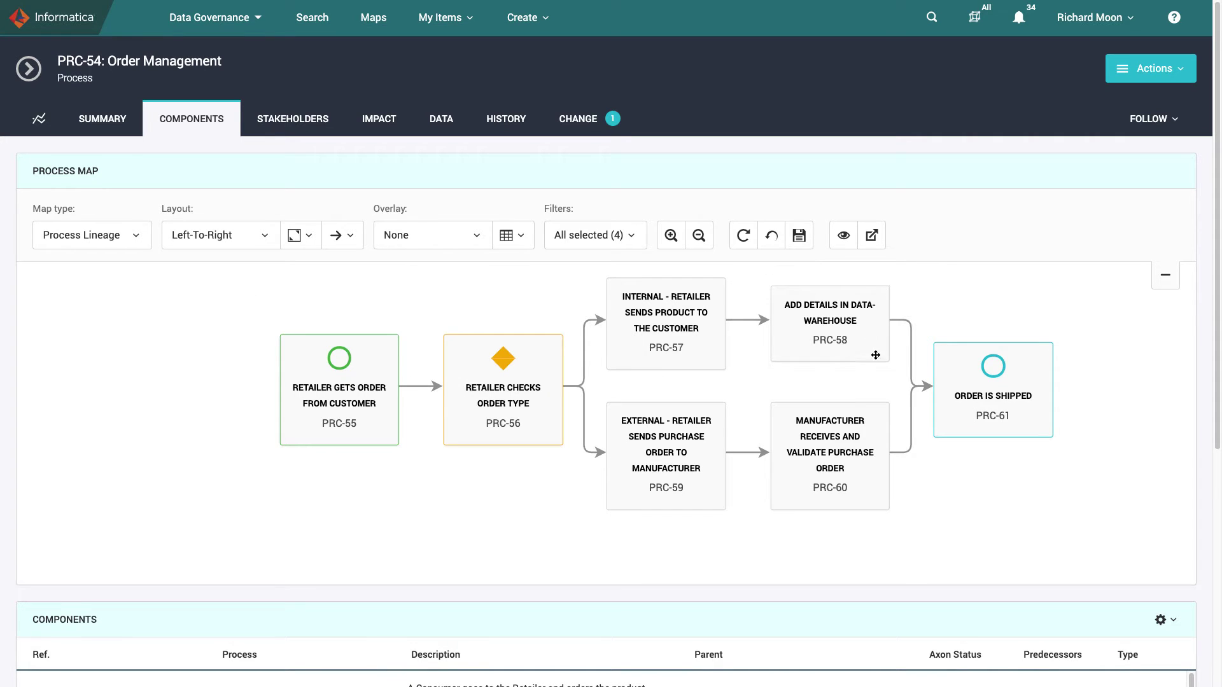
mouse_move(1041, 379)
mouse_move(695, 456)
Apply the Glossary overlay to the PRC-54 map and scroll through each step's terms.
left_click(481, 238)
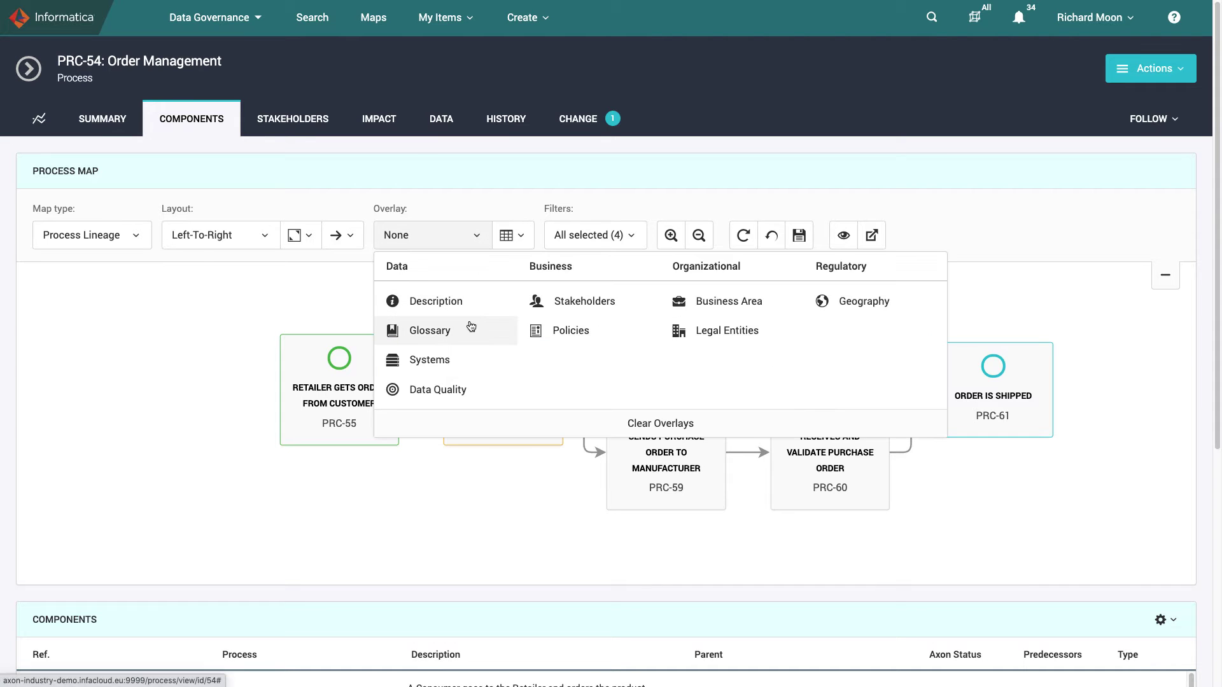
left_click(471, 327)
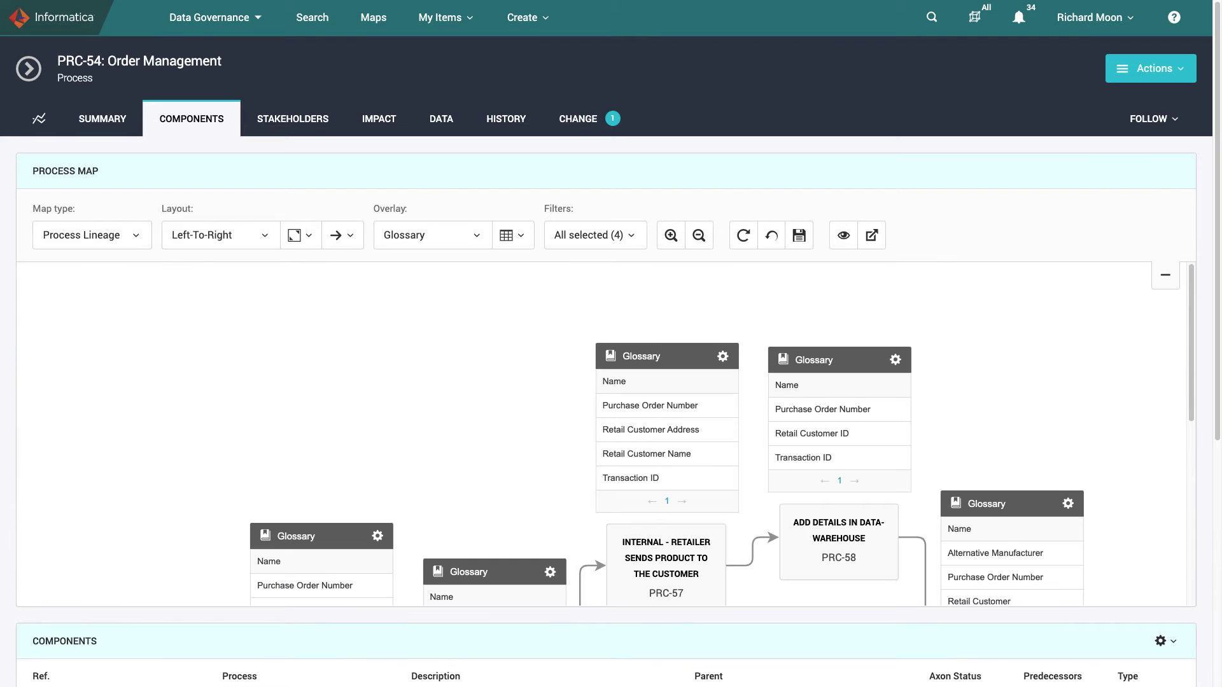
scroll(1029, 393, "down", 3)
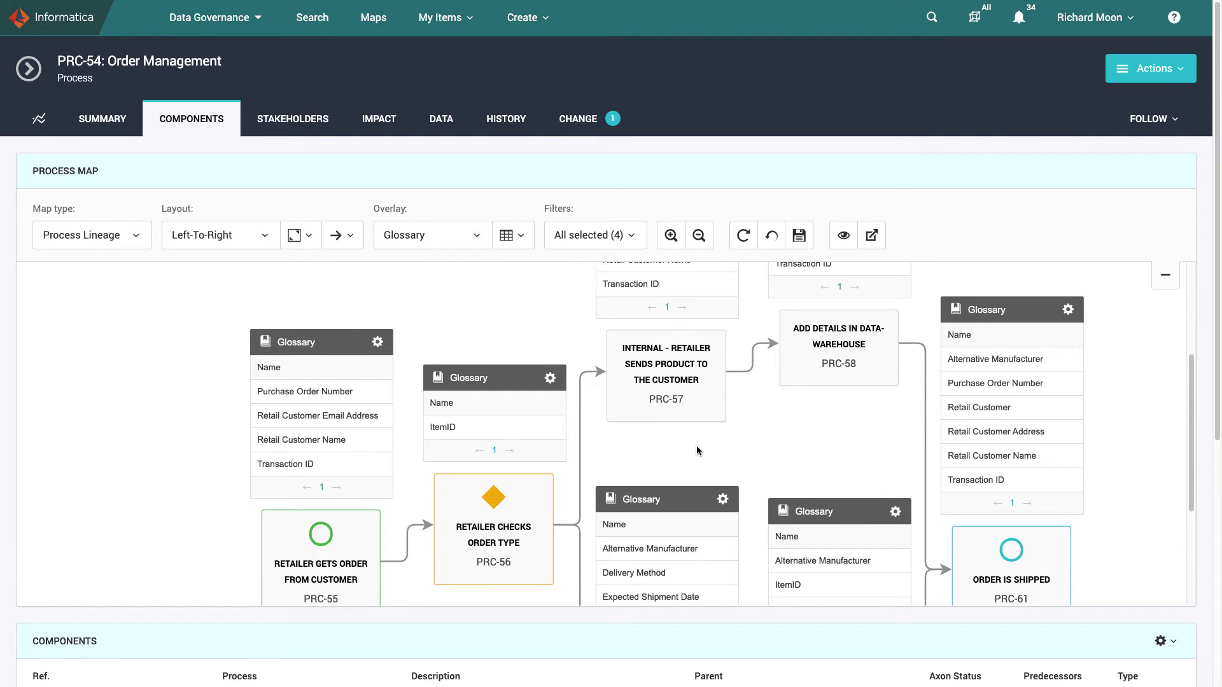
scroll(364, 422, "down", 1)
mouse_move(238, 437)
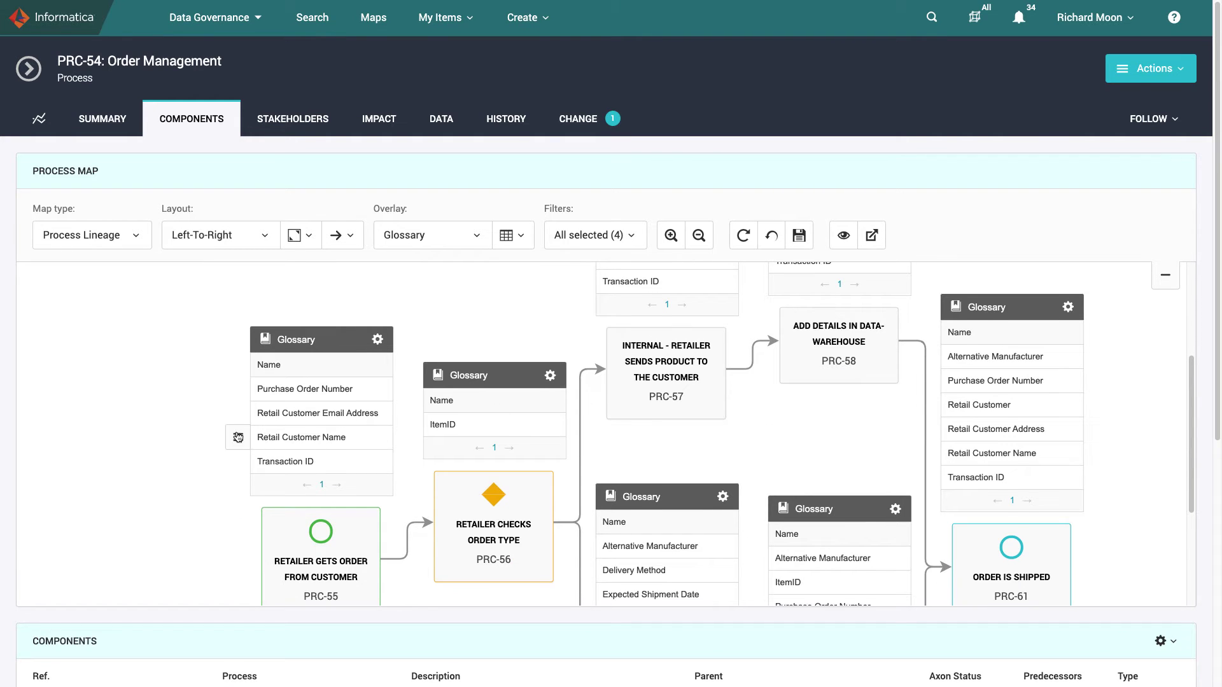
scroll(238, 437, "down", 1)
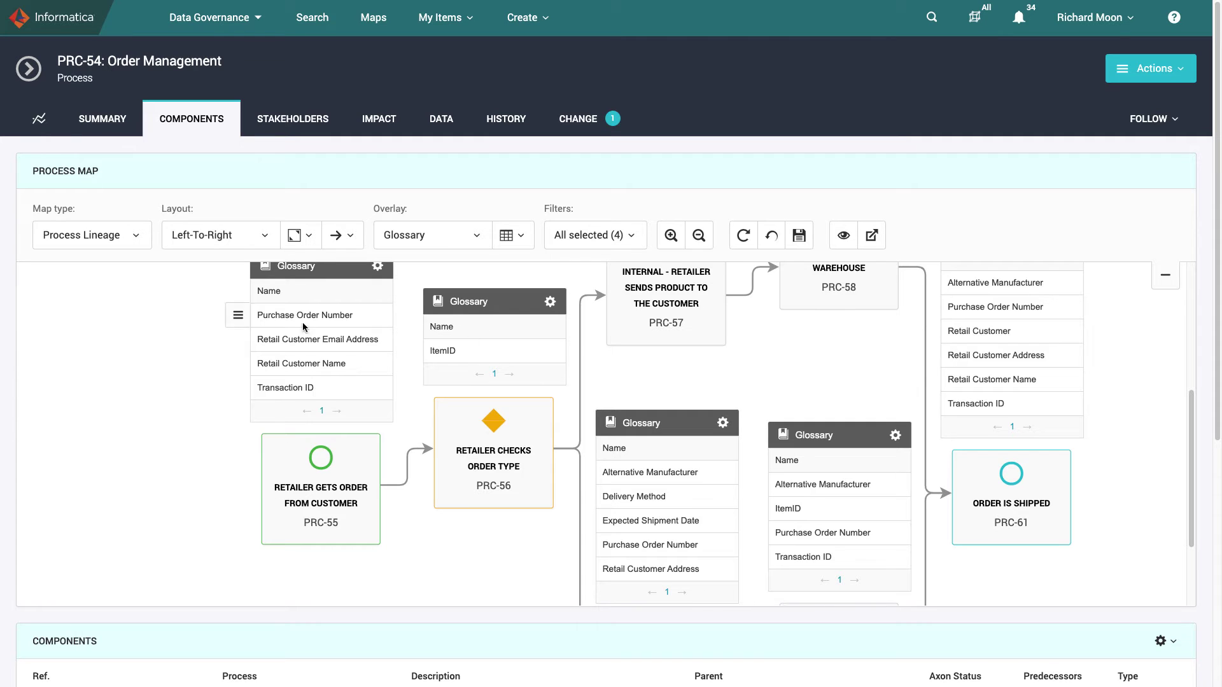
Switch the PRC-54 map overlay to Legal Entities, showing UK Entity as Data Controller and US Entity as Processor.
left_click(481, 241)
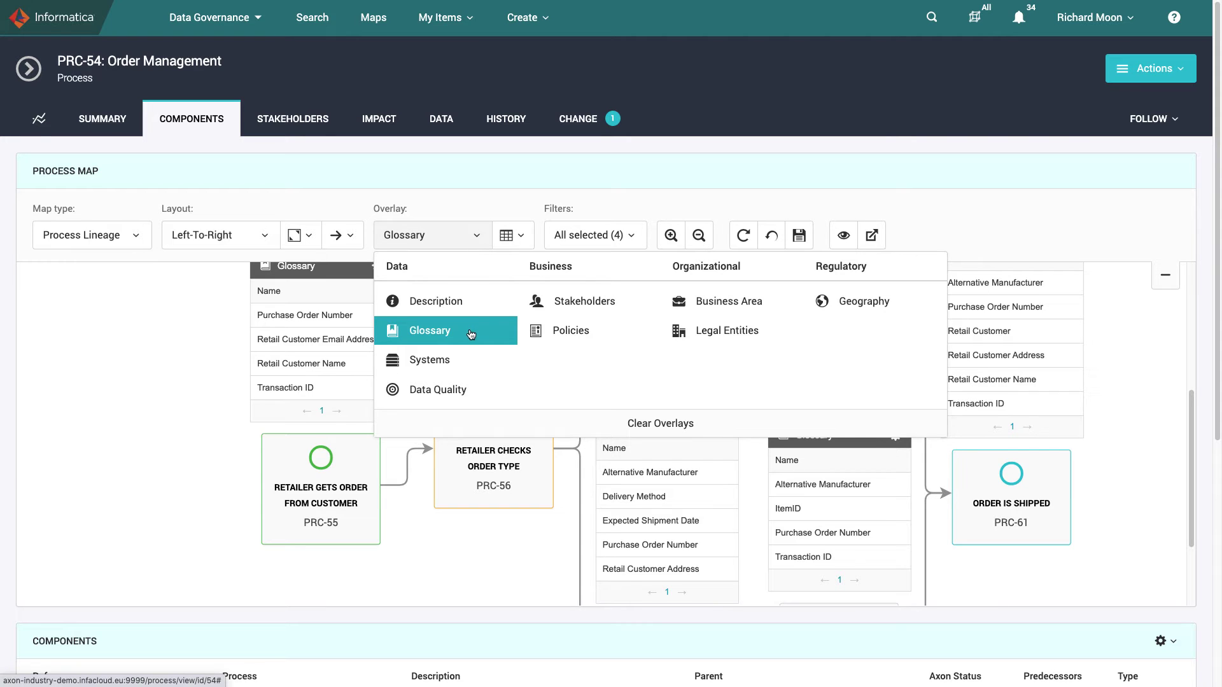
left_click(772, 333)
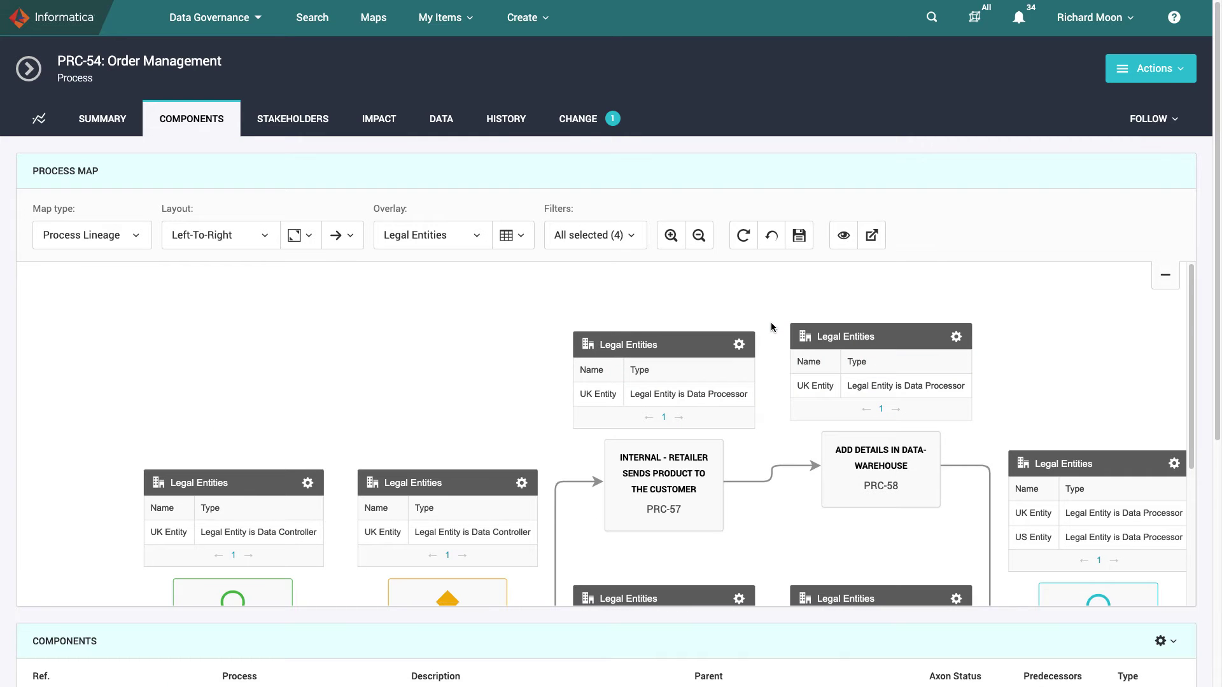
scroll(773, 337, "down", 2)
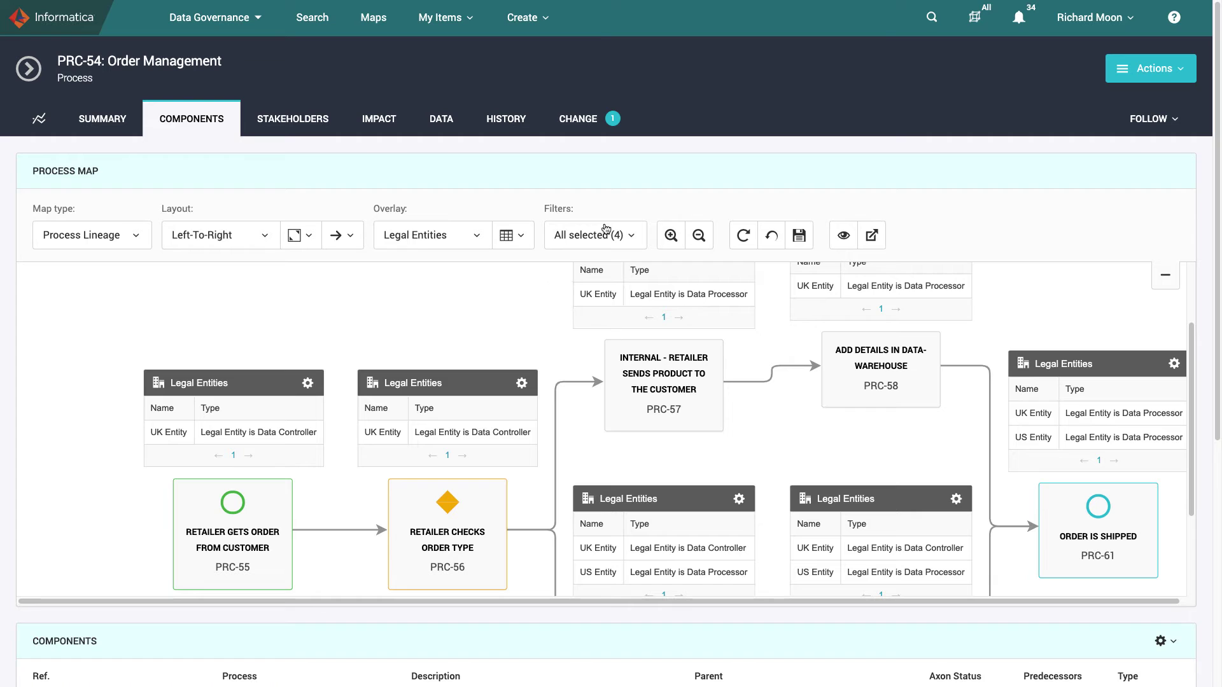
scroll(635, 484, "down", 2)
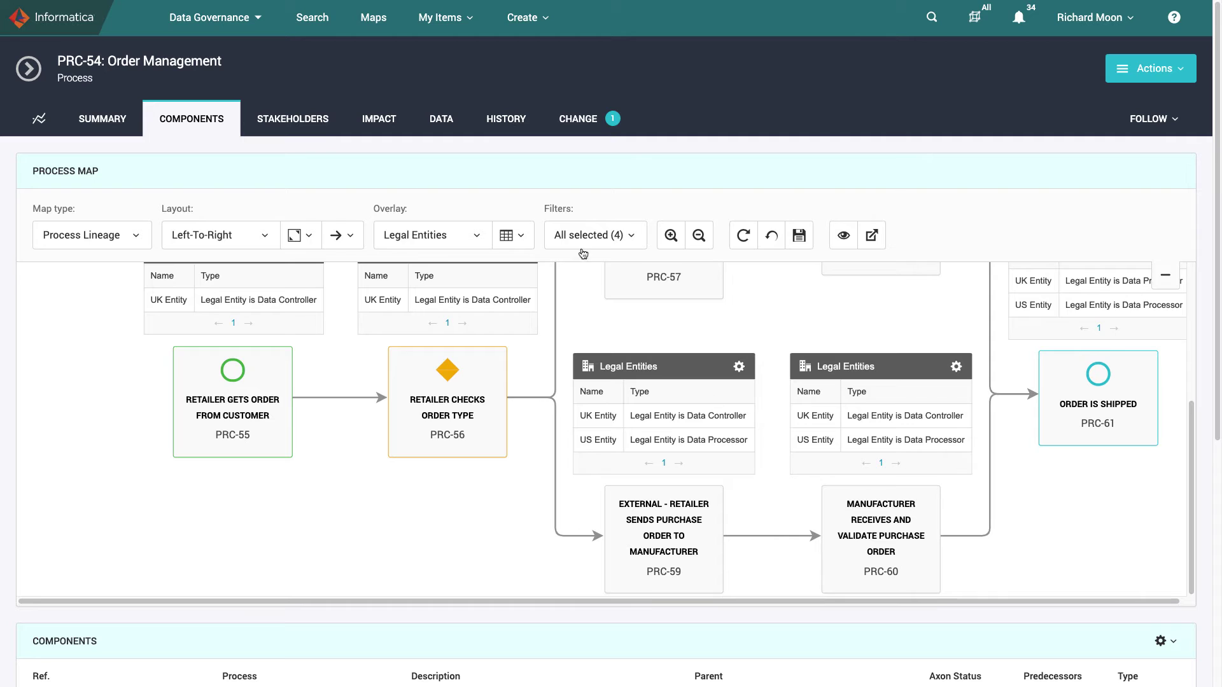
Switch the map overlay to Policies and scroll through each step's Conduct Standards.
left_click(478, 239)
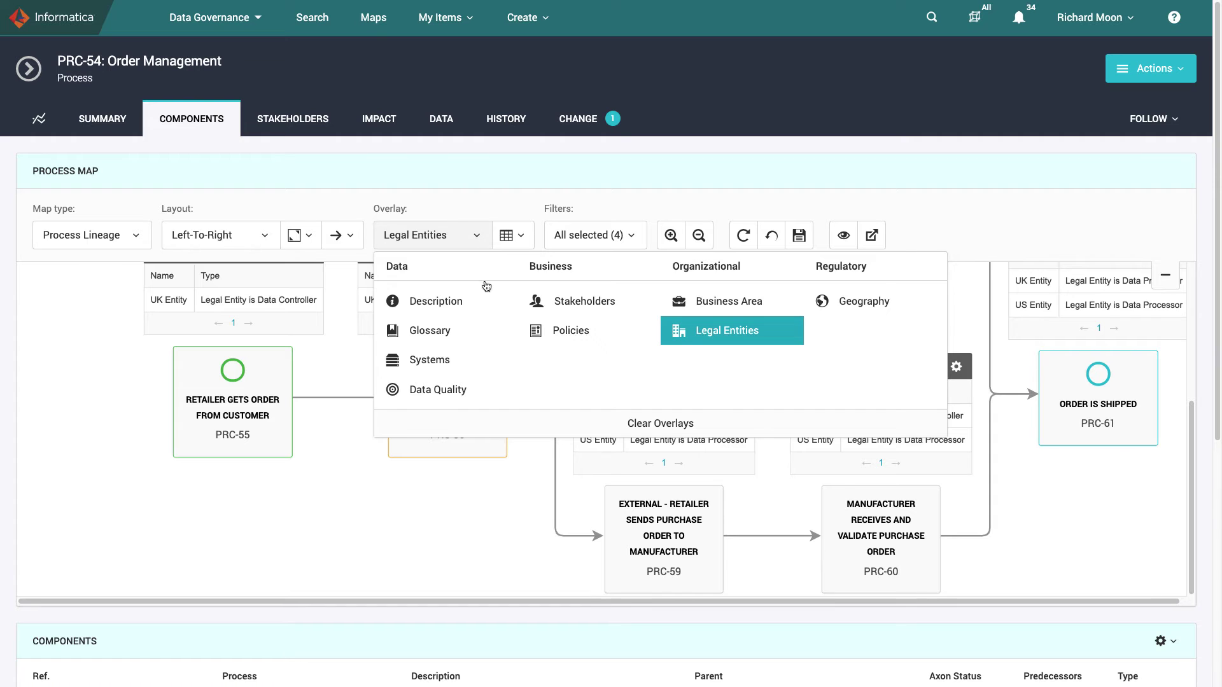
left_click(627, 334)
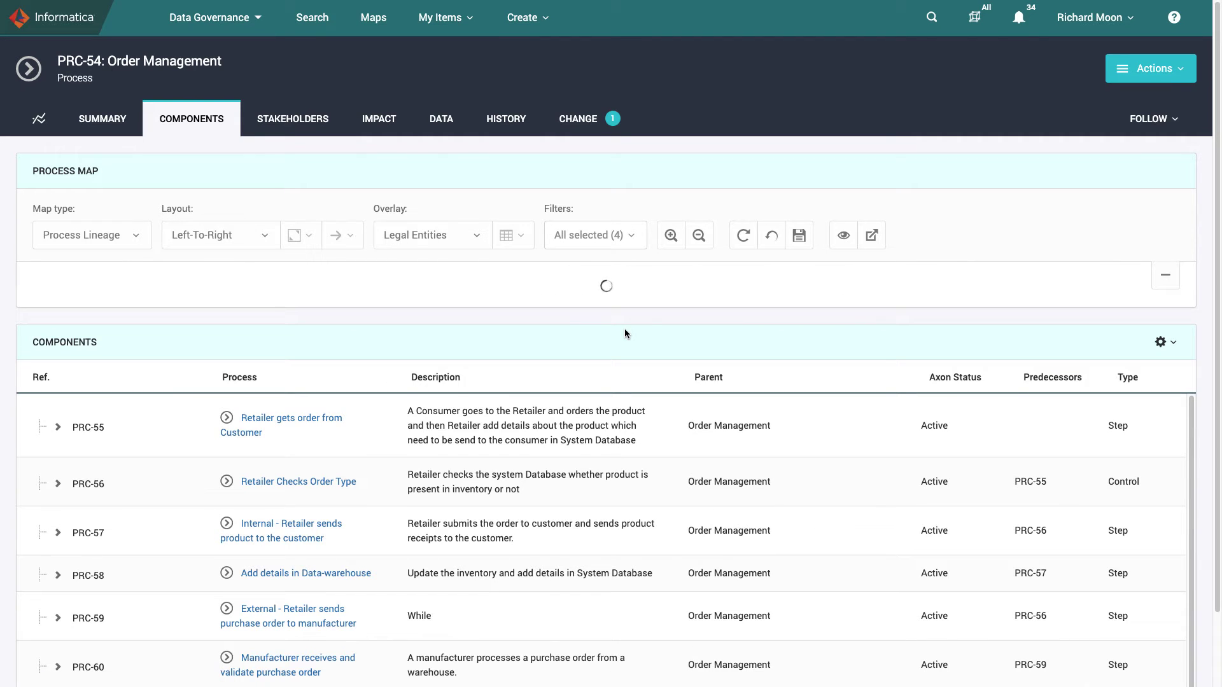
scroll(478, 380, "down", 3)
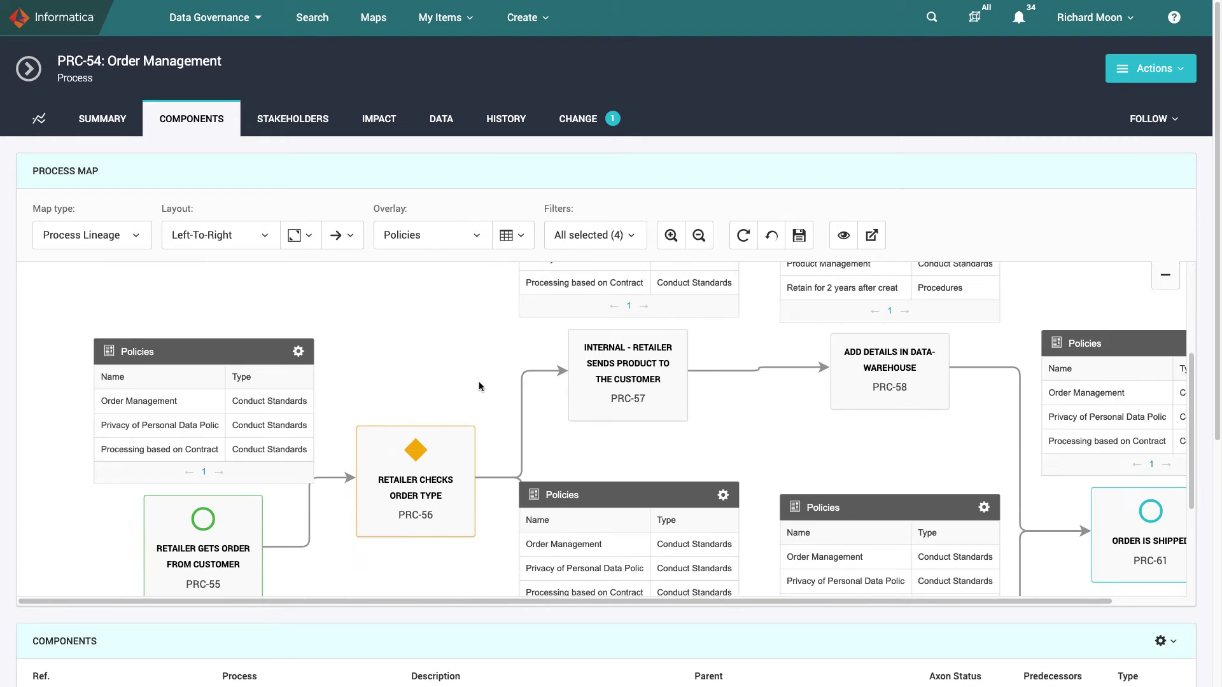
scroll(479, 381, "down", 2)
scroll(479, 381, "down", 1)
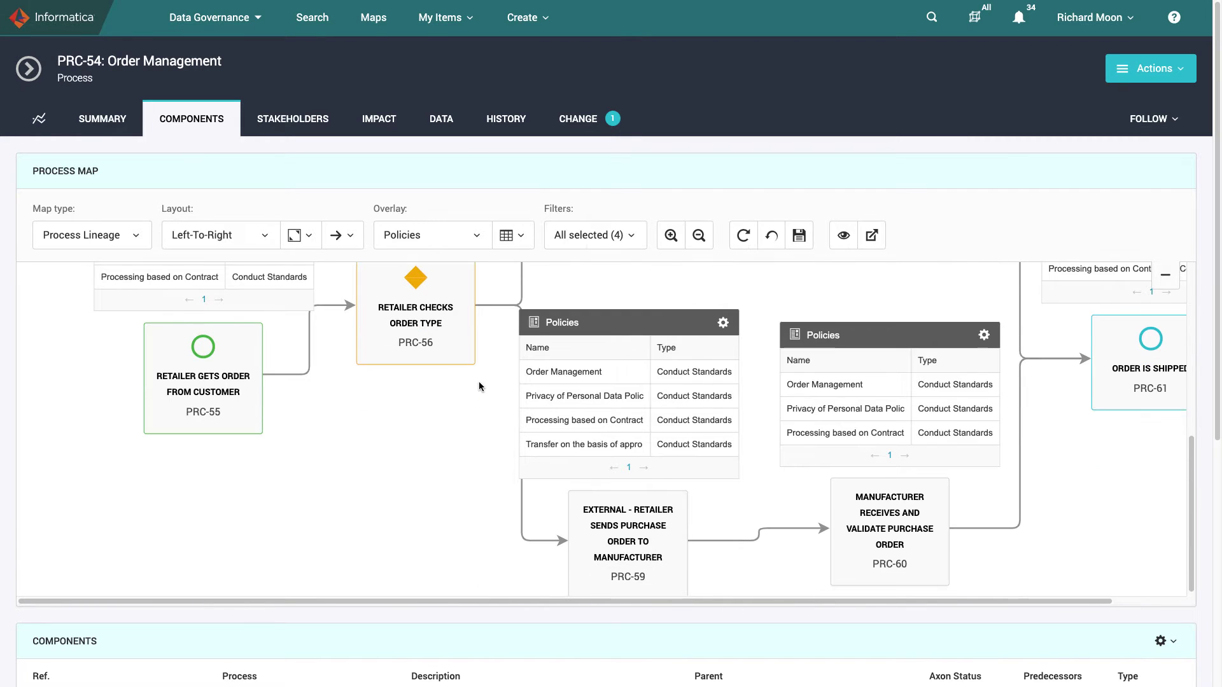
Bring up the options for the Transfer on the basis of appropriate safeguards policy beside PRC-59.
left_click(587, 452)
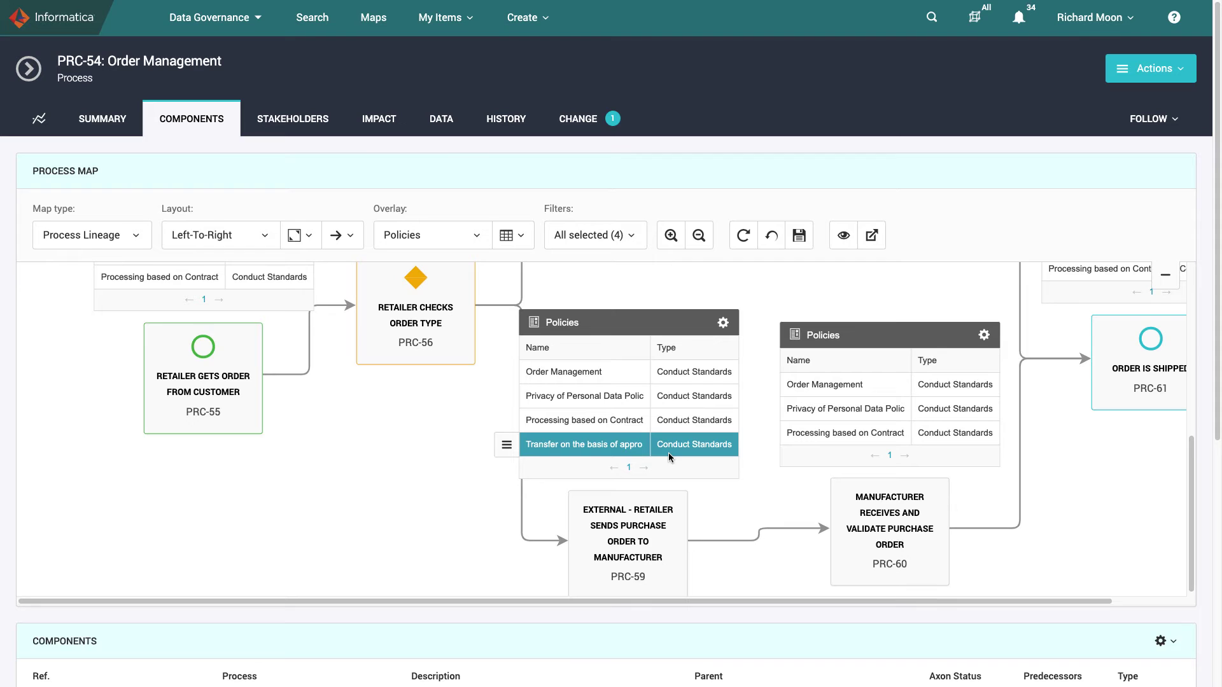
left_click(589, 442)
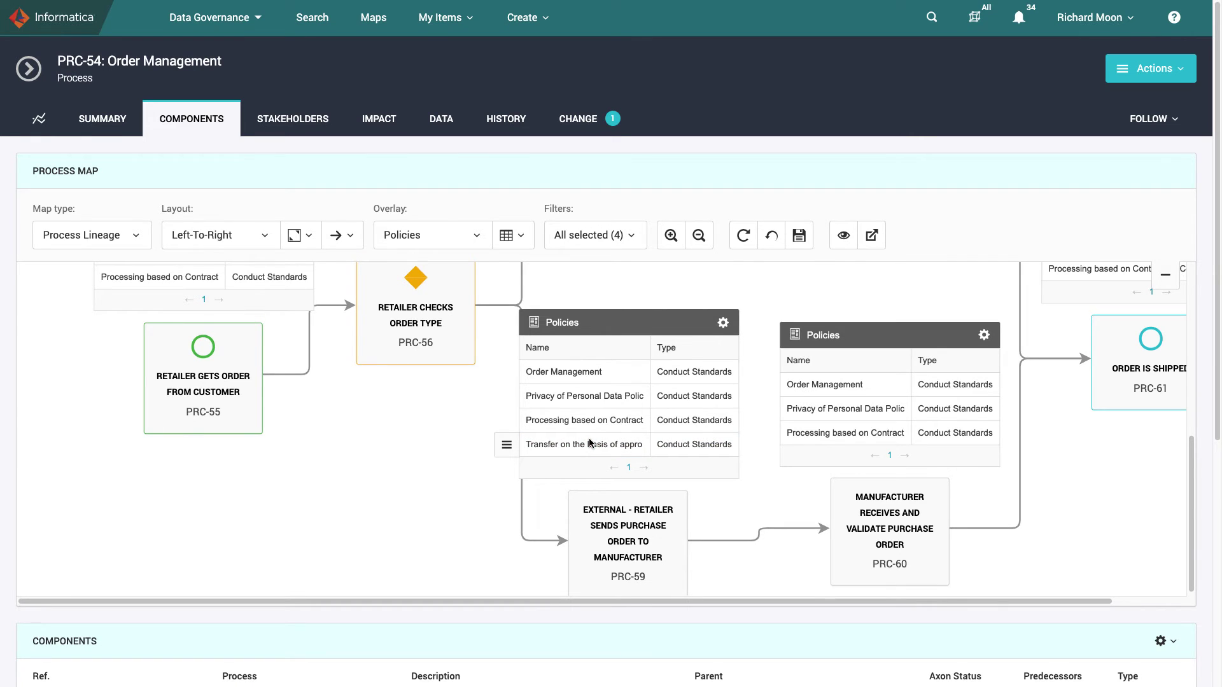
left_click(507, 447)
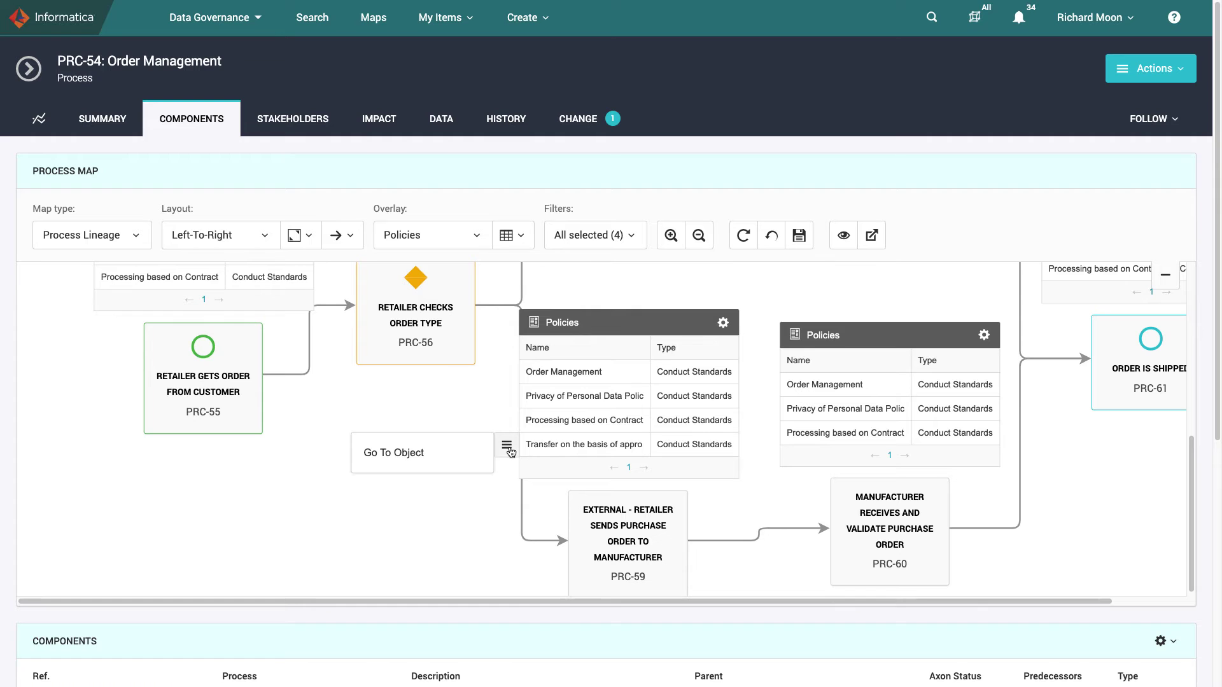
Go to policy POL-23 and view its place in the privacy Policy Hierarchy.
left_click(464, 460)
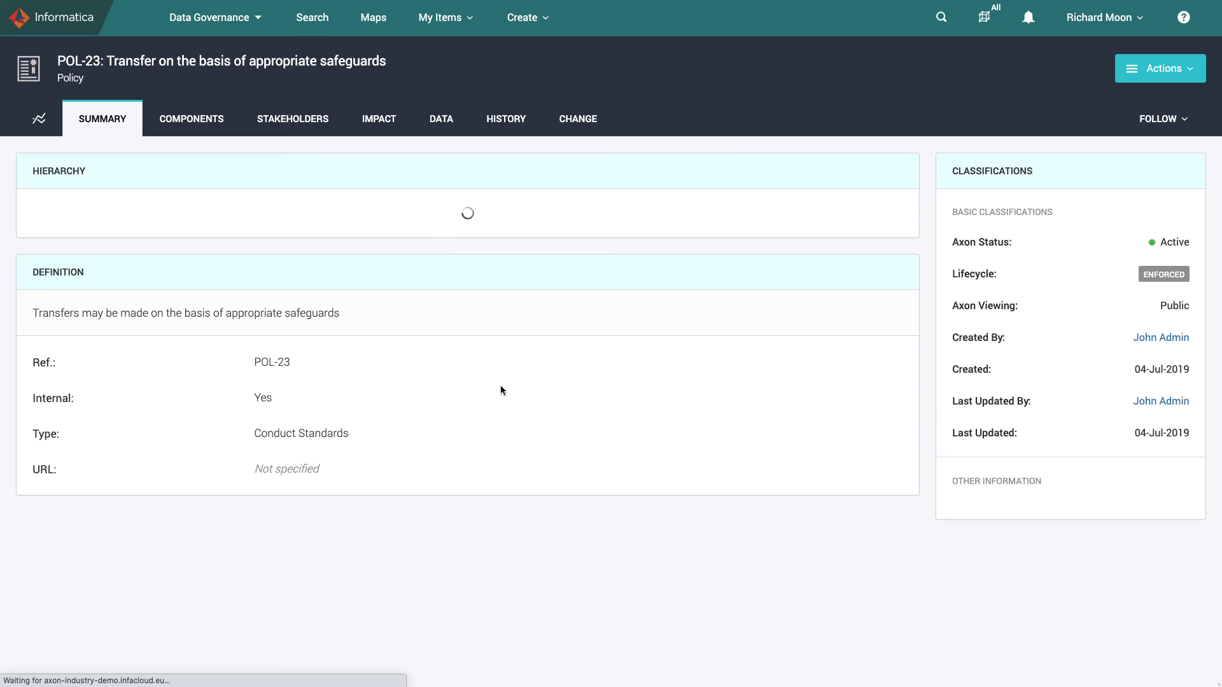
left_click(221, 122)
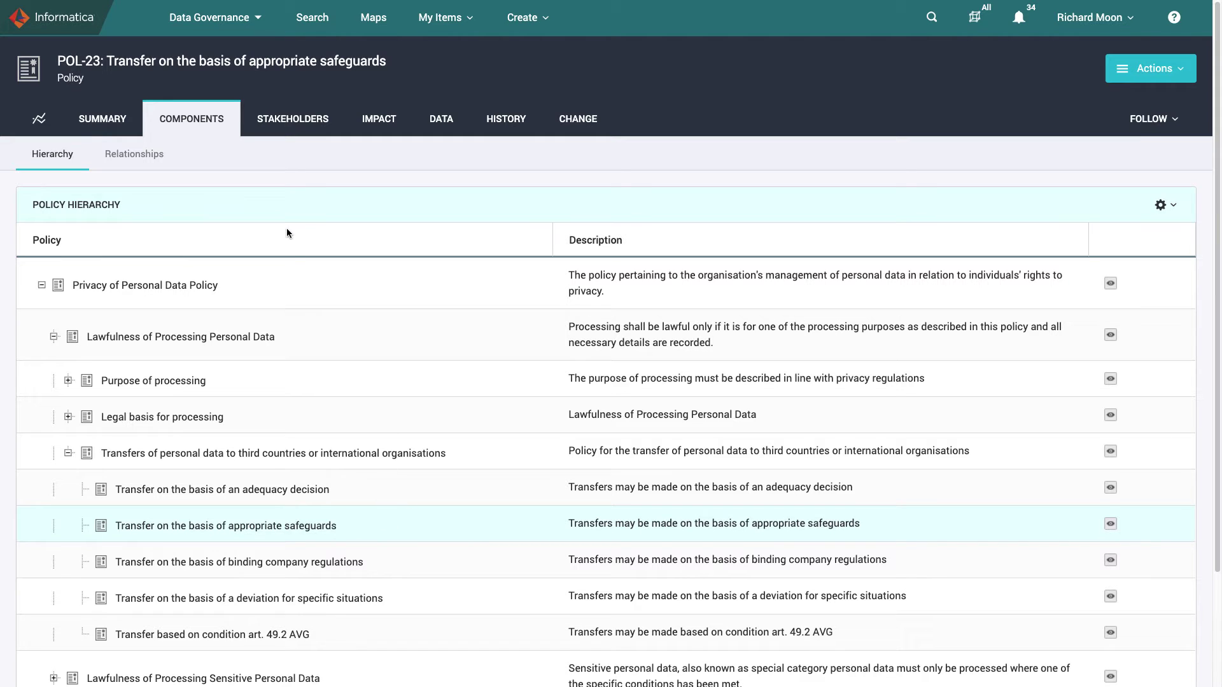
left_click(38, 22)
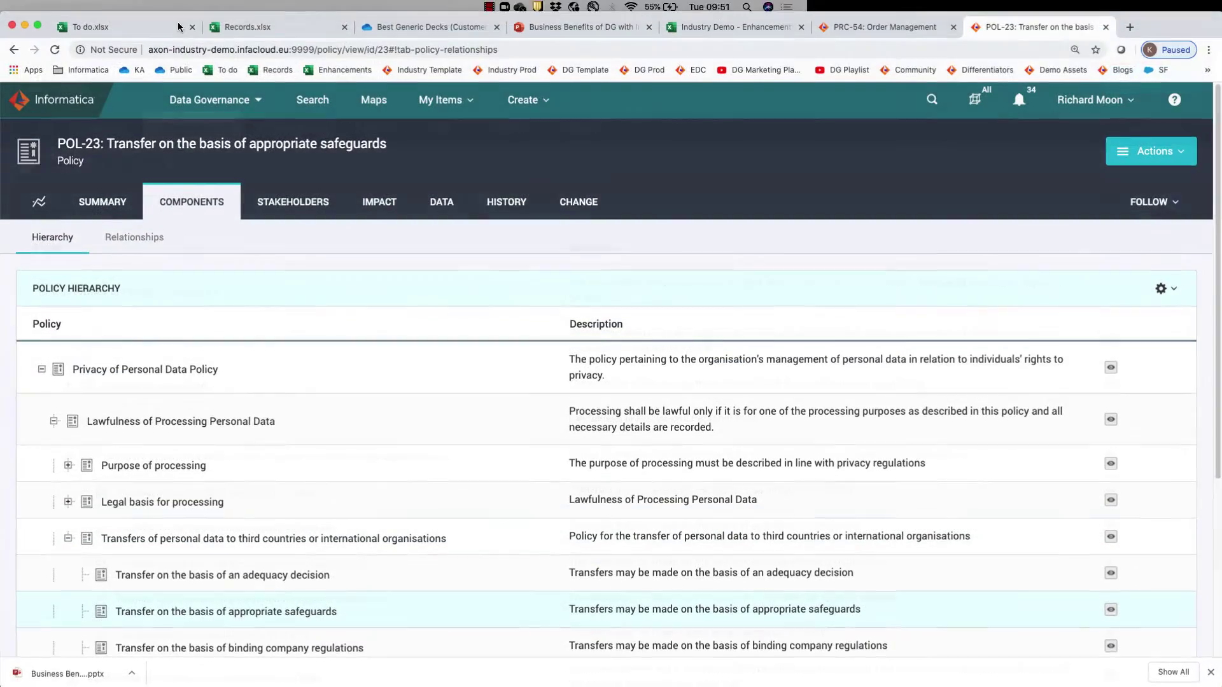
Back on the Order Management map, overlay Systems: Consumer Website, Retail Cust MDM and Oracle Retail DWH.
left_click(885, 31)
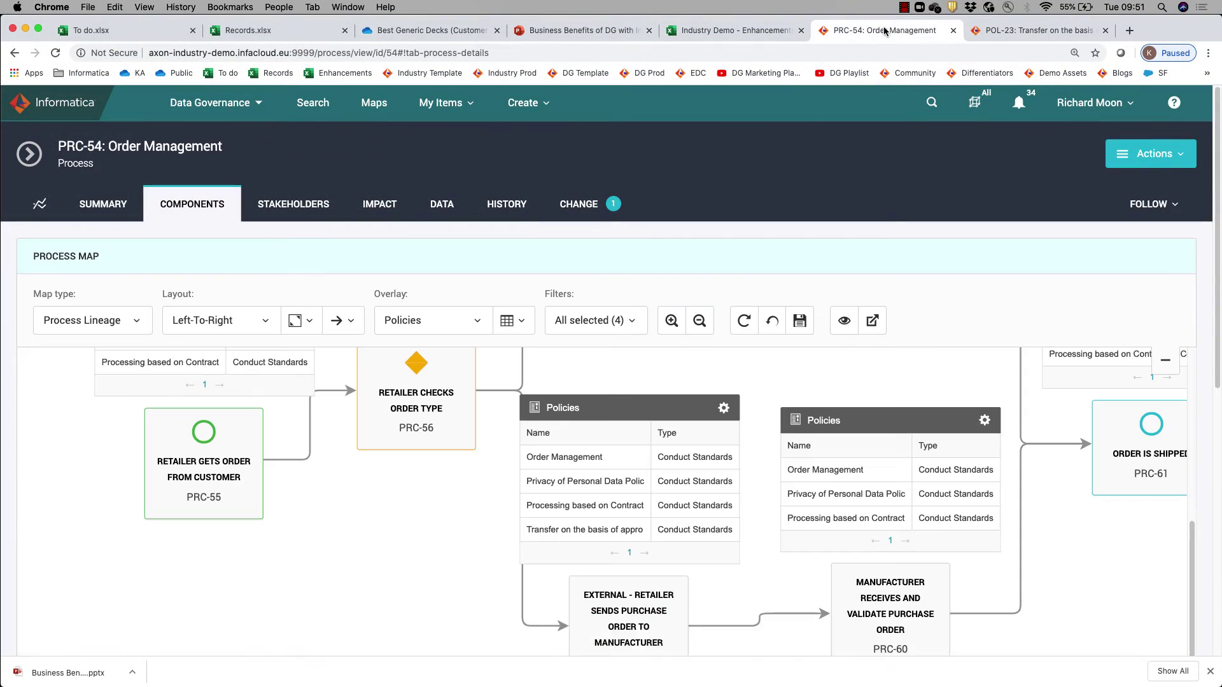
left_click(38, 30)
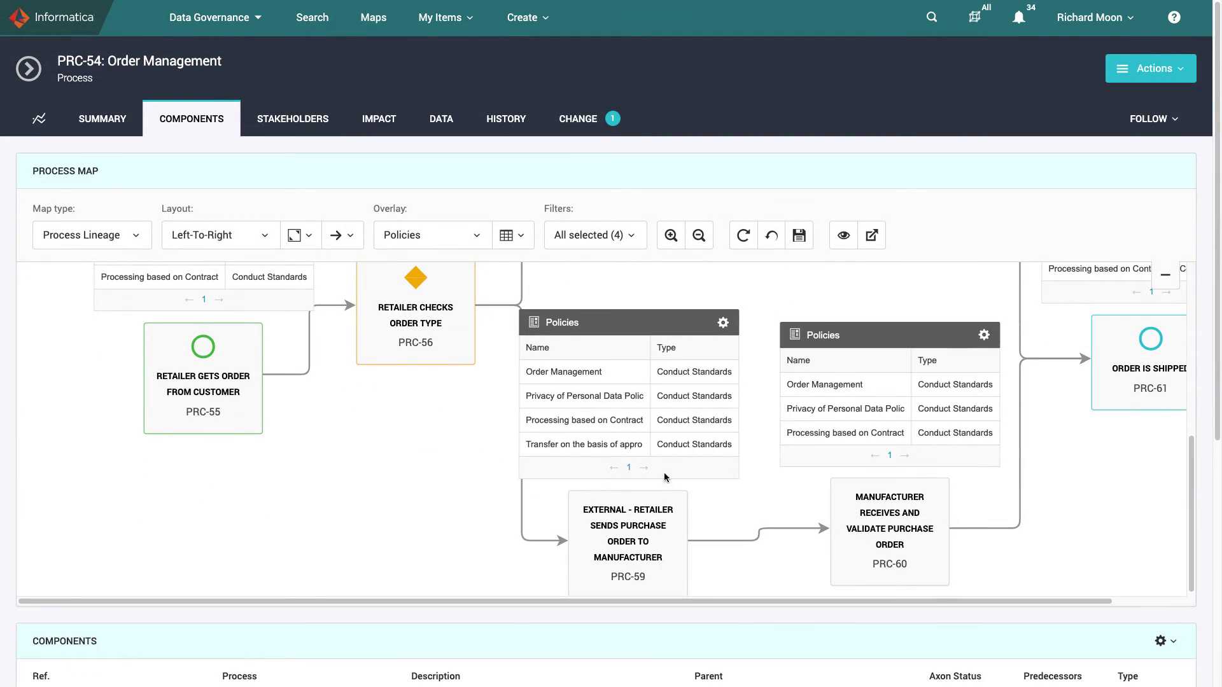
mouse_move(671, 444)
left_click(479, 238)
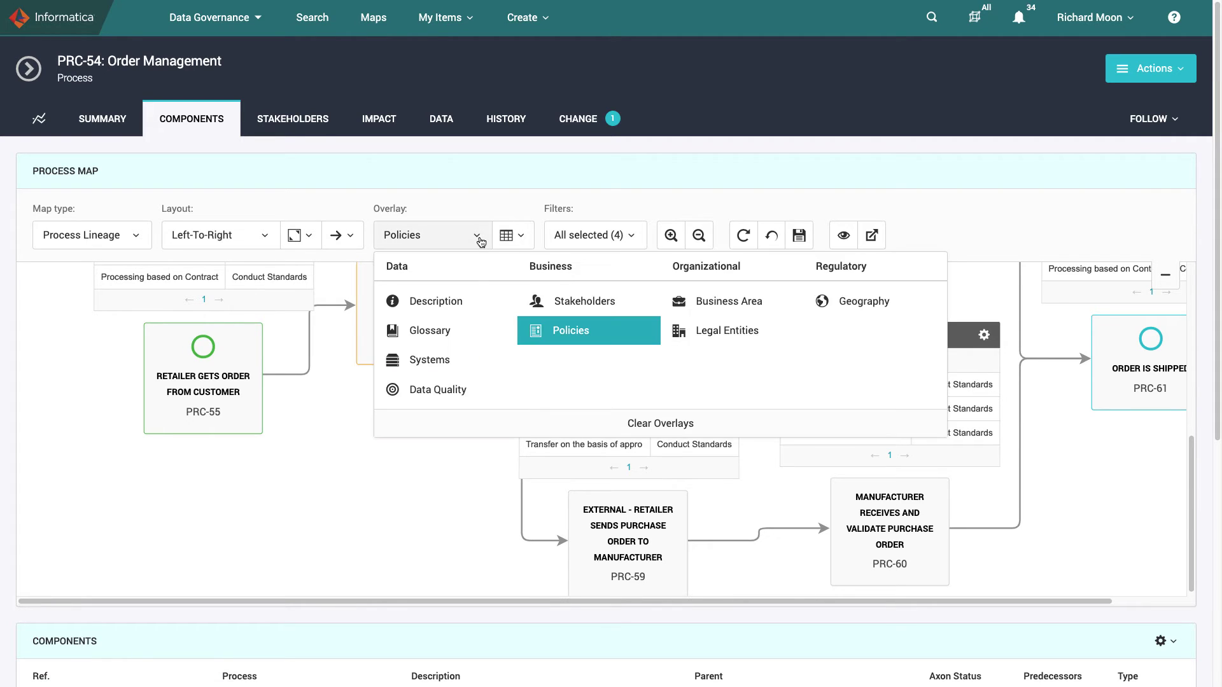
left_click(462, 365)
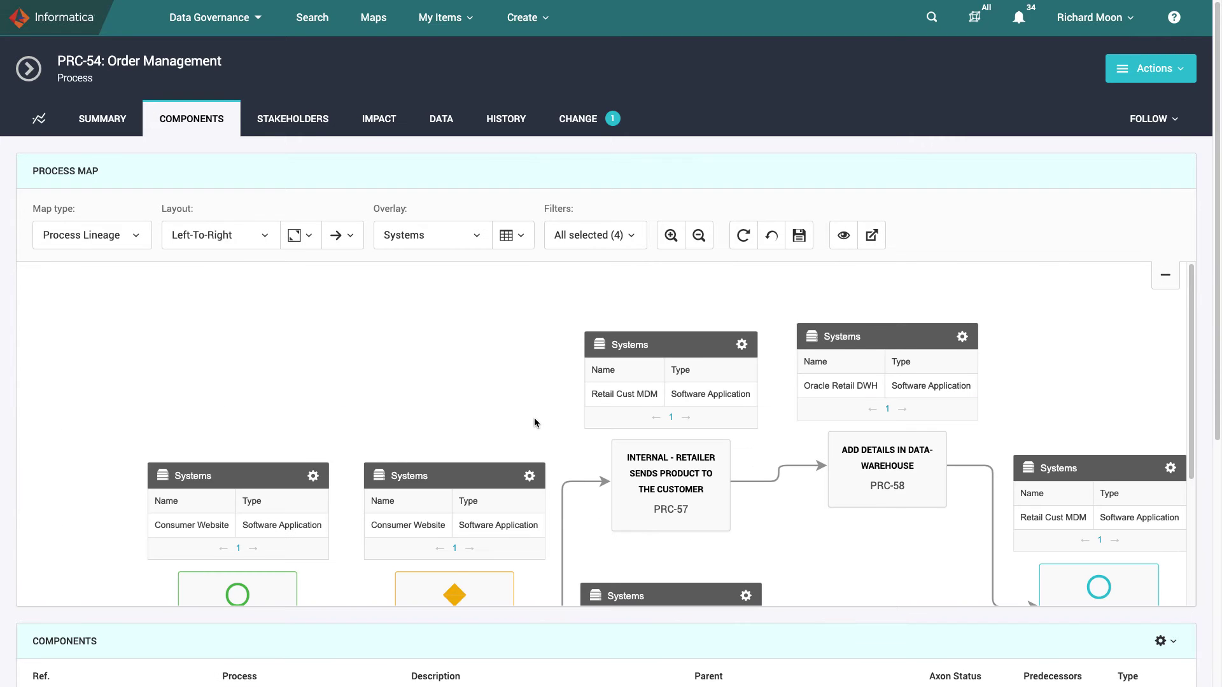
scroll(535, 422, "down", 3)
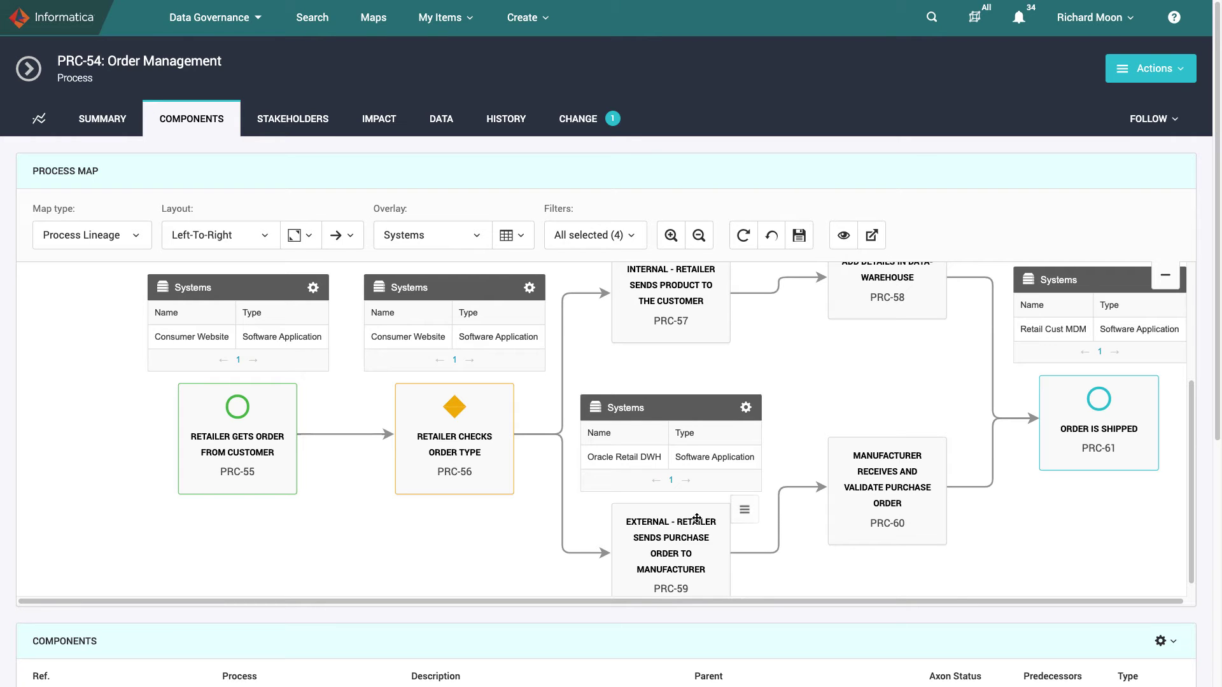
Open the PRC-54 System Lineage data map with an Attributes overlay showing Email, Transaction ID and Cust Code.
left_click(443, 119)
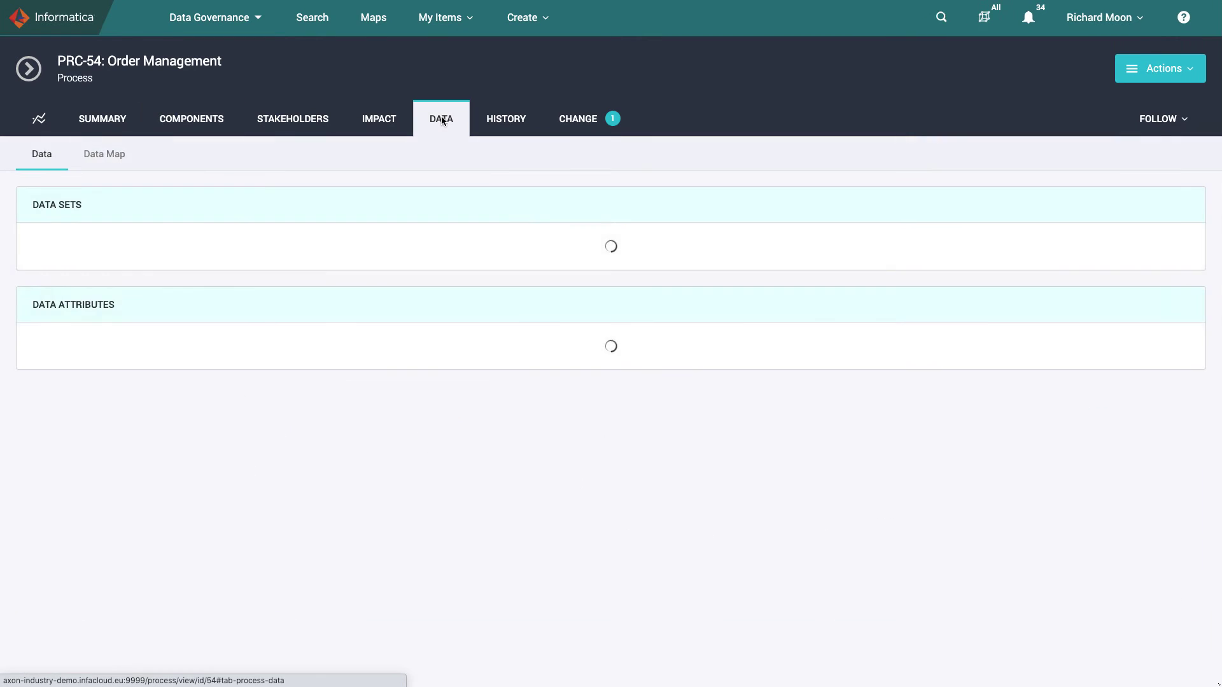
left_click(115, 154)
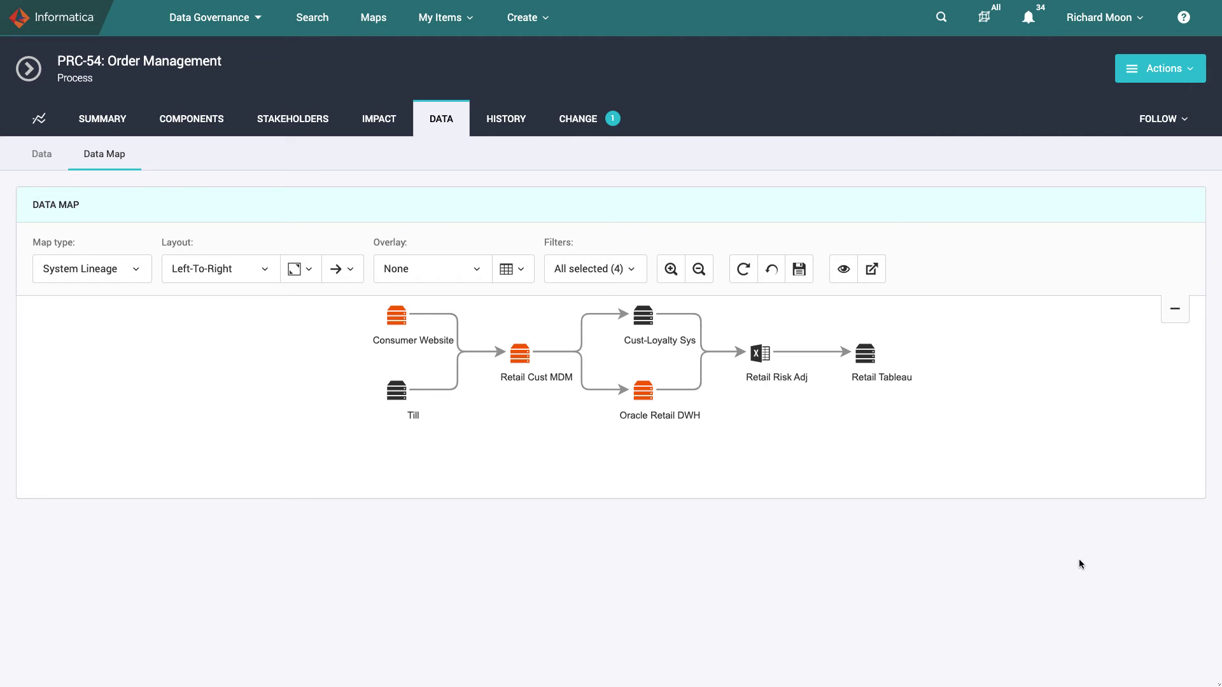
left_click(478, 269)
left_click(483, 429)
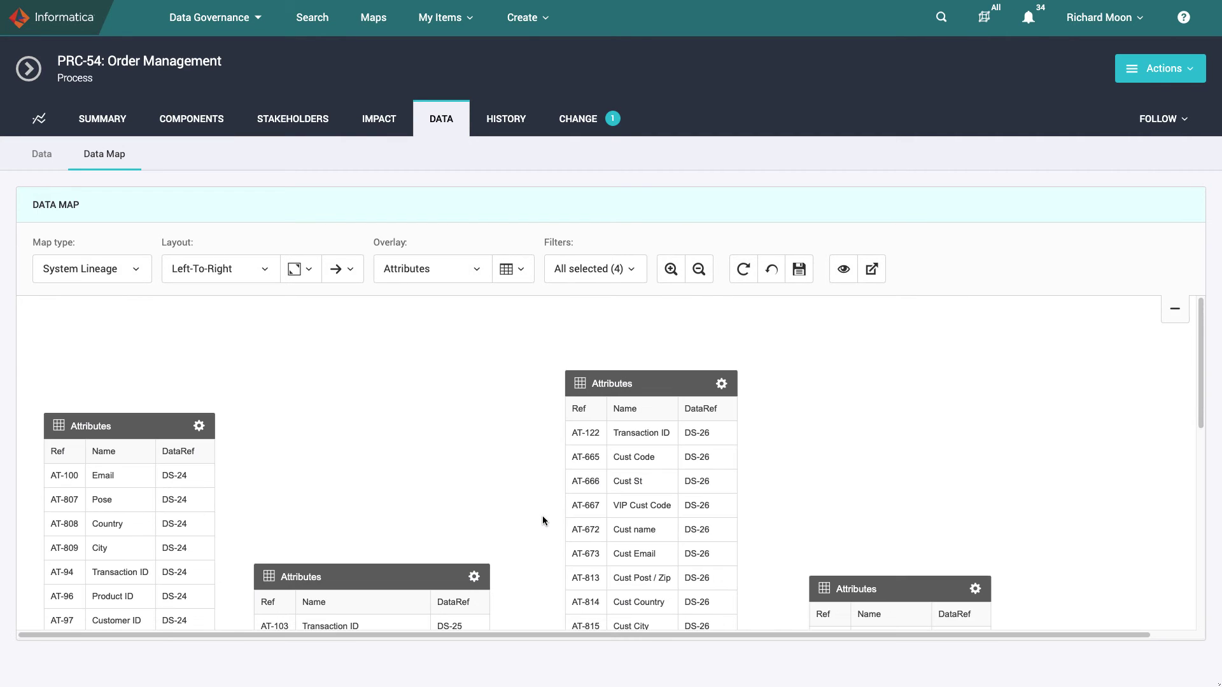
Add the Physical Fields column to the attribute tables and refresh the map layout.
left_click(523, 275)
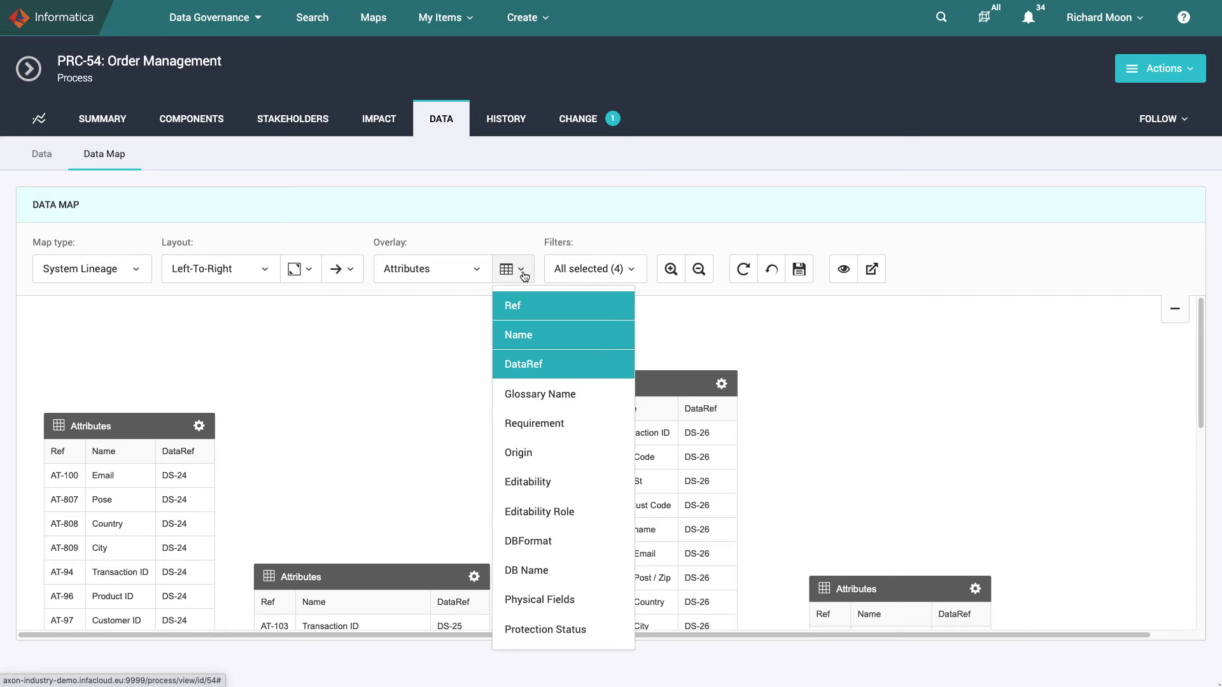
left_click(565, 601)
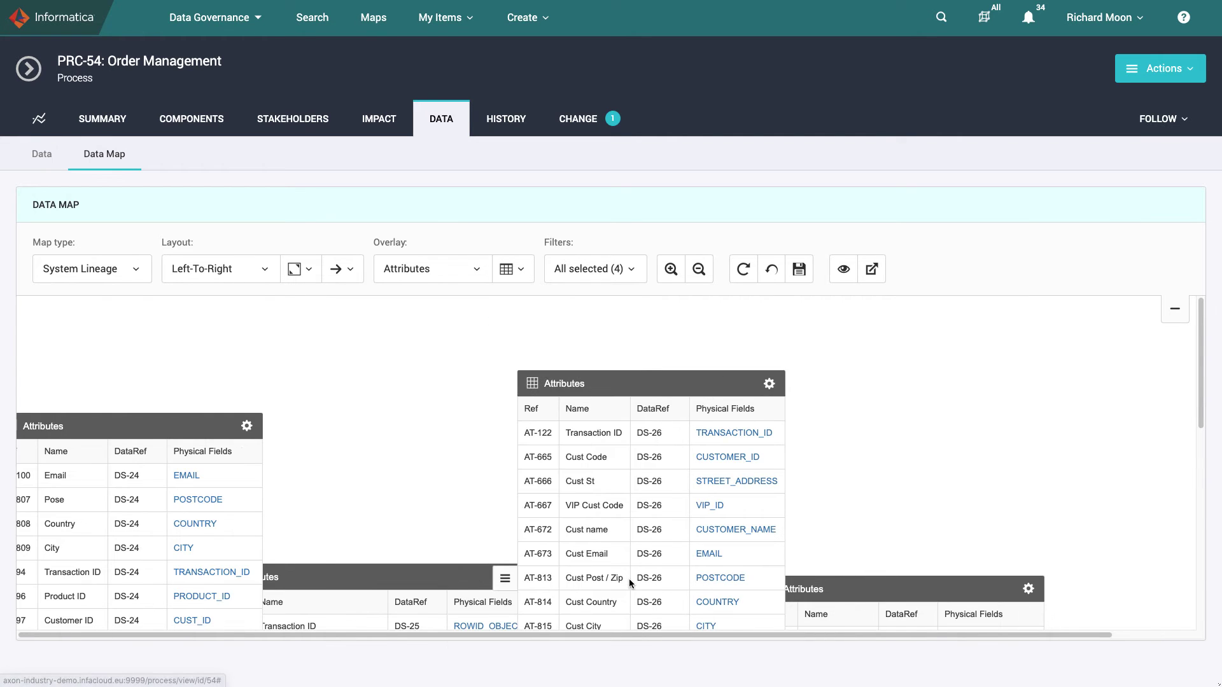
left_click(746, 271)
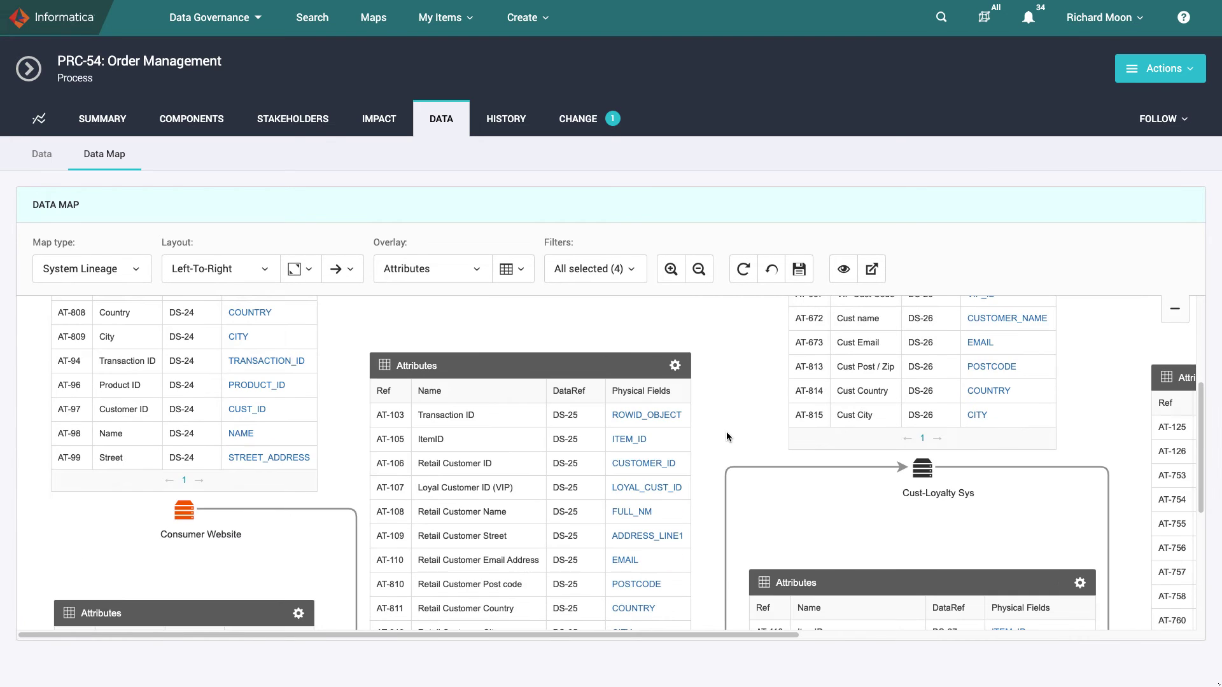
Zoom out twice to see the Retail Cust MDM, Oracle Retail DWH, Till and Retail Tableau tables.
scroll(727, 436, "down", 3)
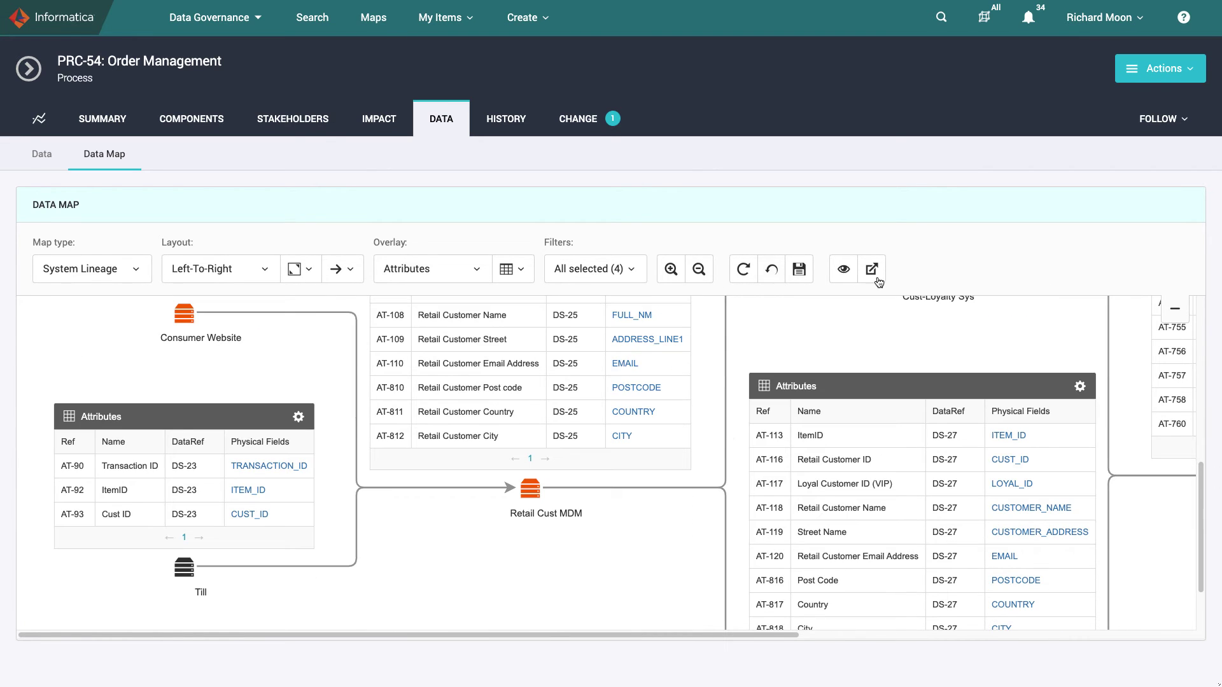
left_click(703, 271)
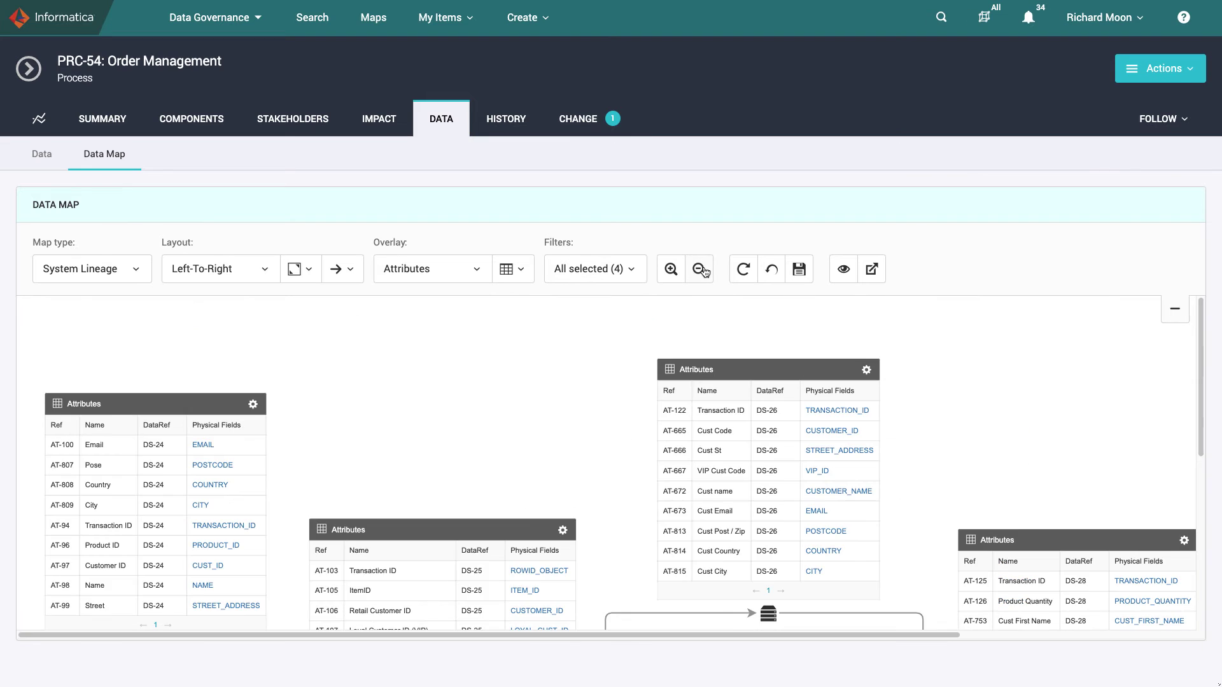
left_click(702, 271)
scroll(656, 457, "down", 2)
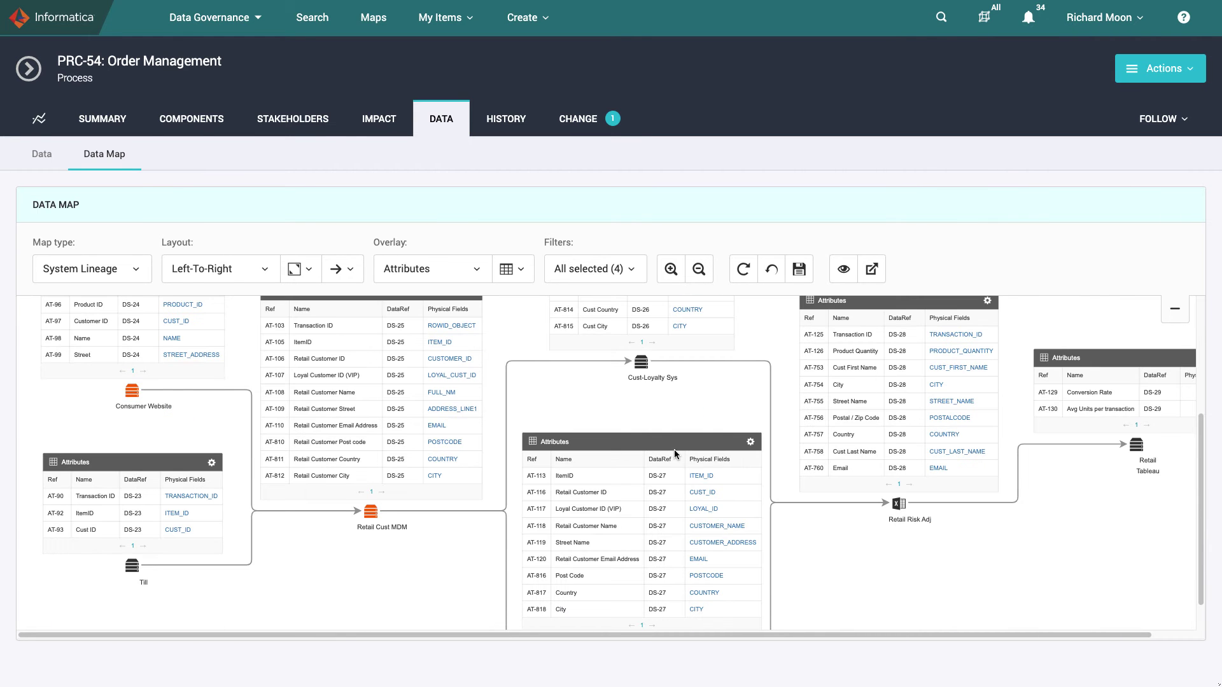
scroll(677, 453, "down", 1)
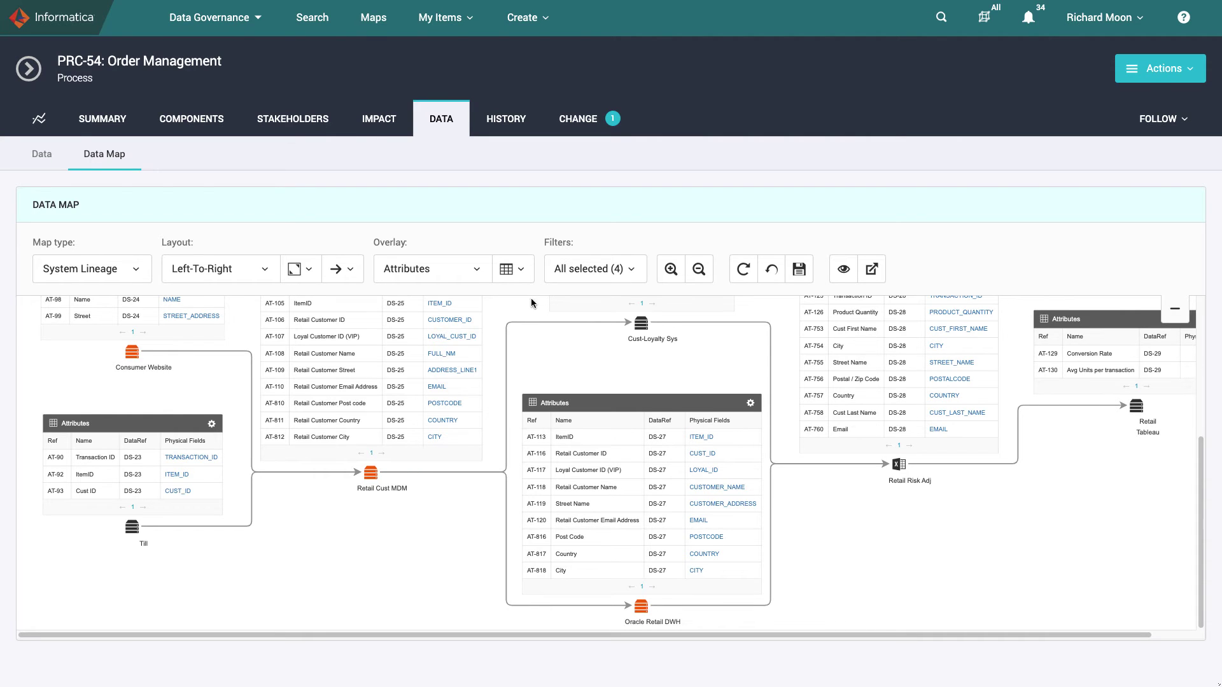
left_click(477, 278)
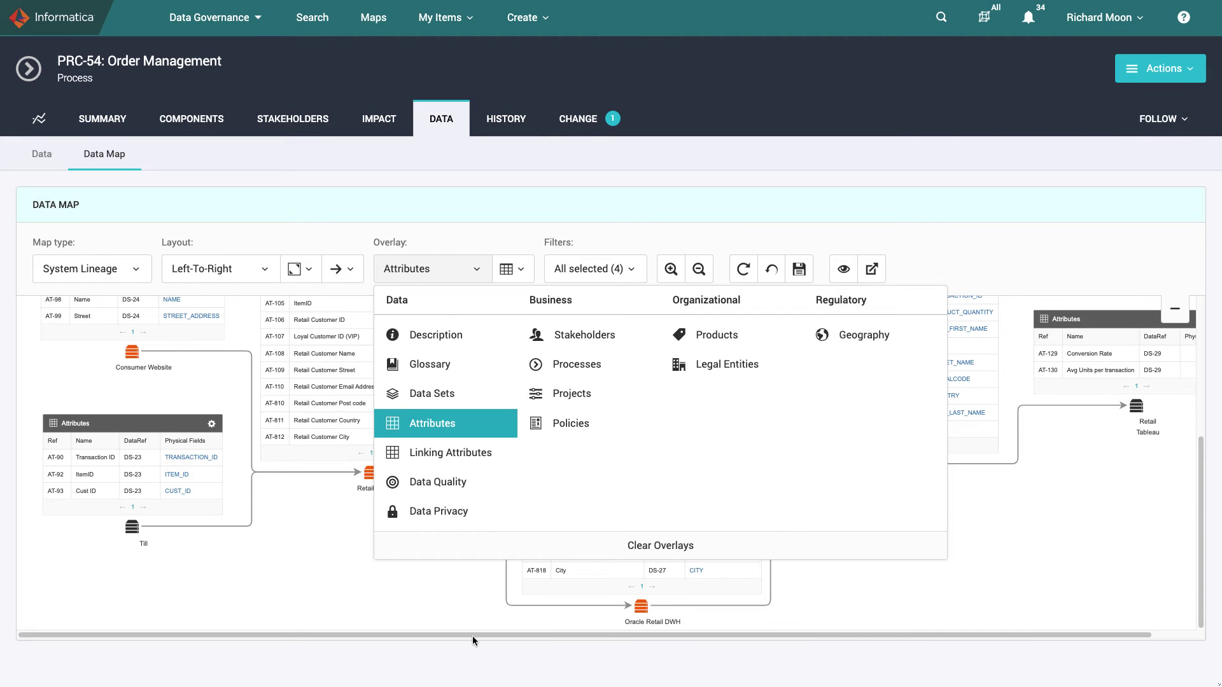
Apply the Data Privacy overlay from the Data group on the System Lineage map.
left_click(472, 511)
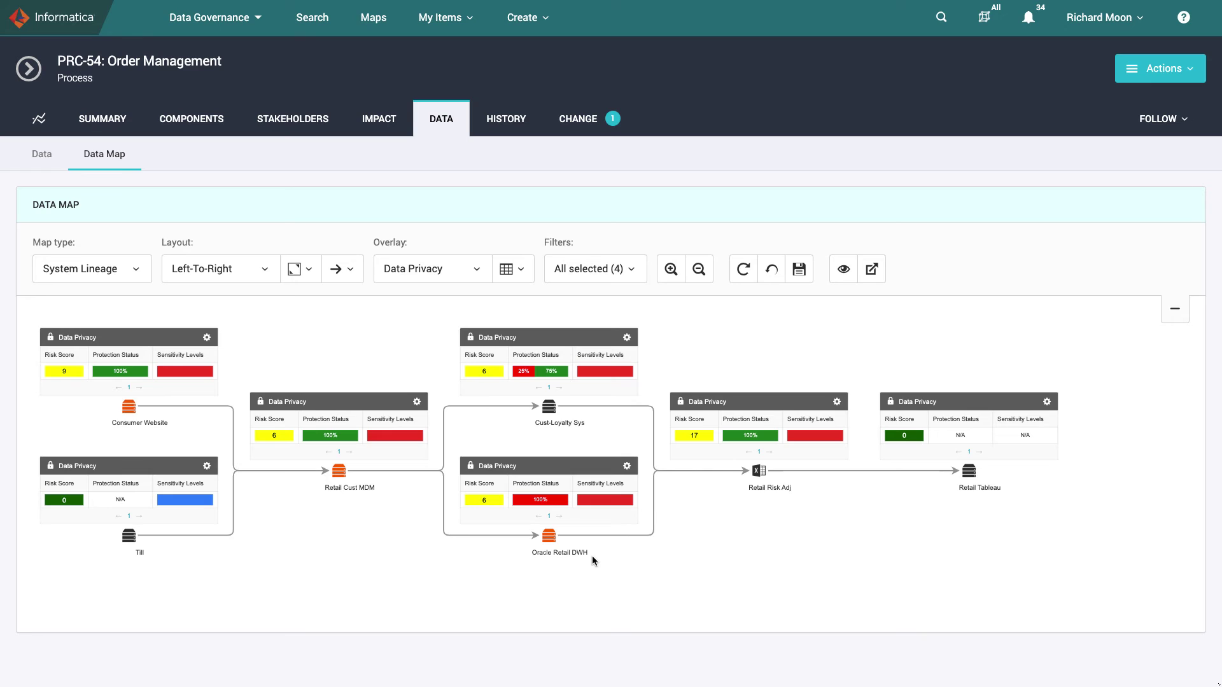
mouse_move(546, 506)
mouse_move(339, 439)
Go to the Oracle Retail DWH system record from its map node and open its dashboard.
left_click(568, 538)
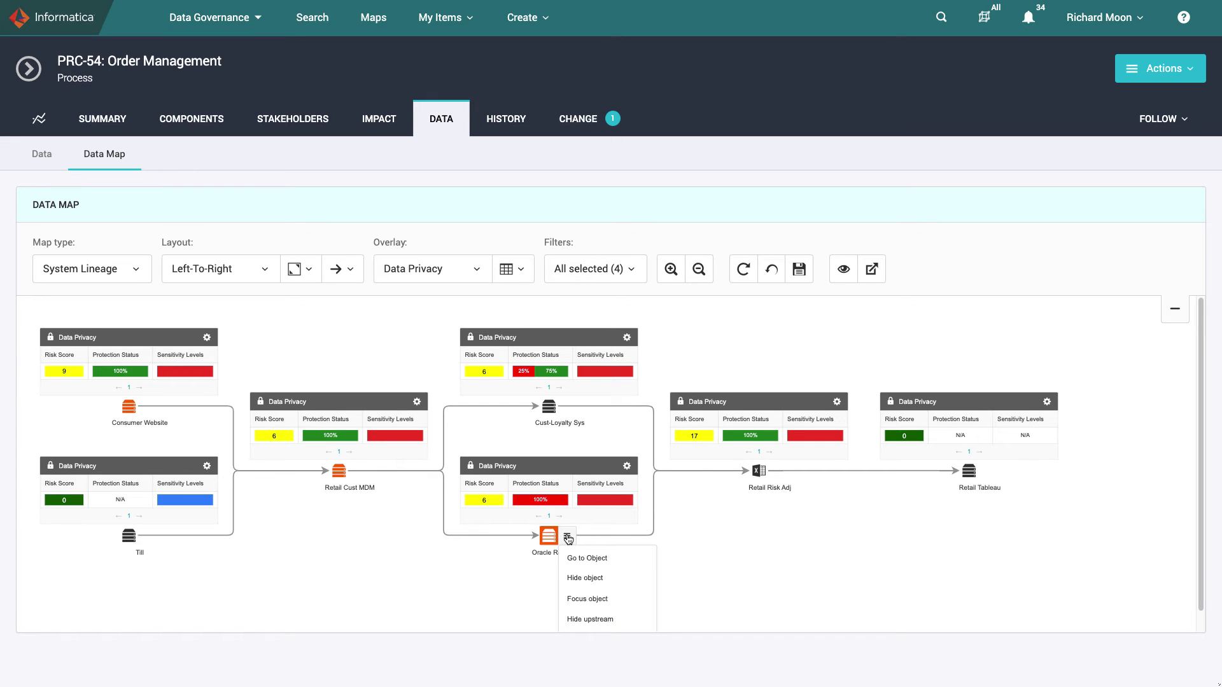
left_click(634, 559)
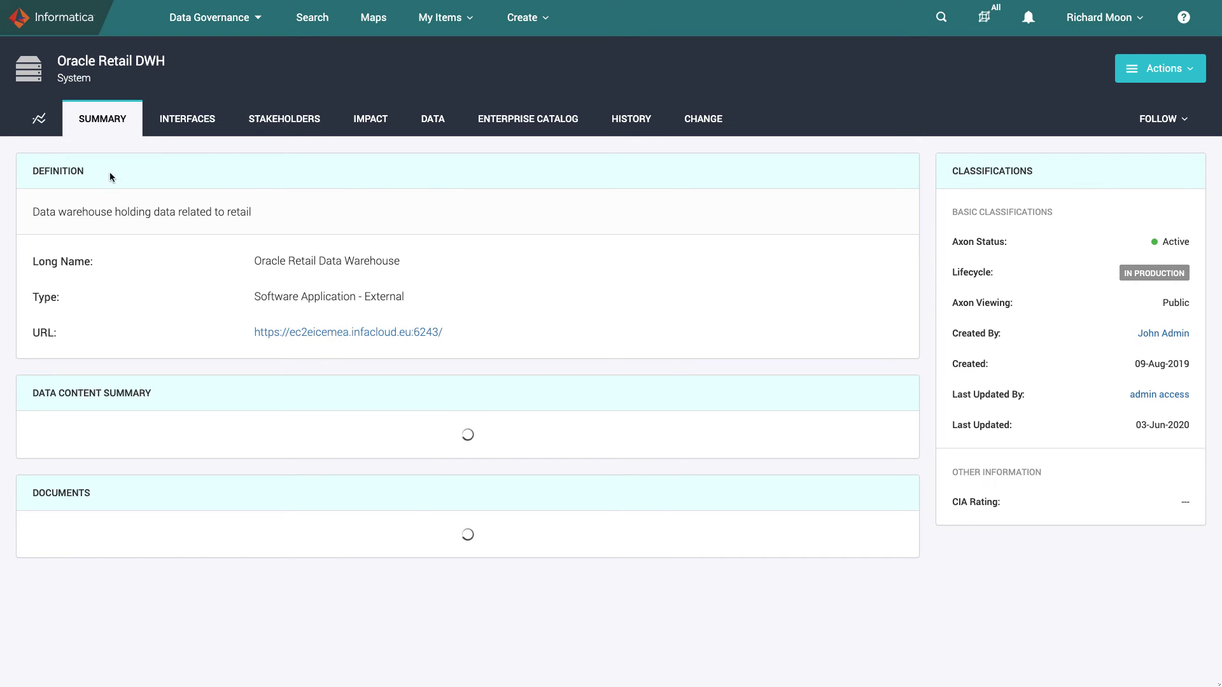
left_click(39, 121)
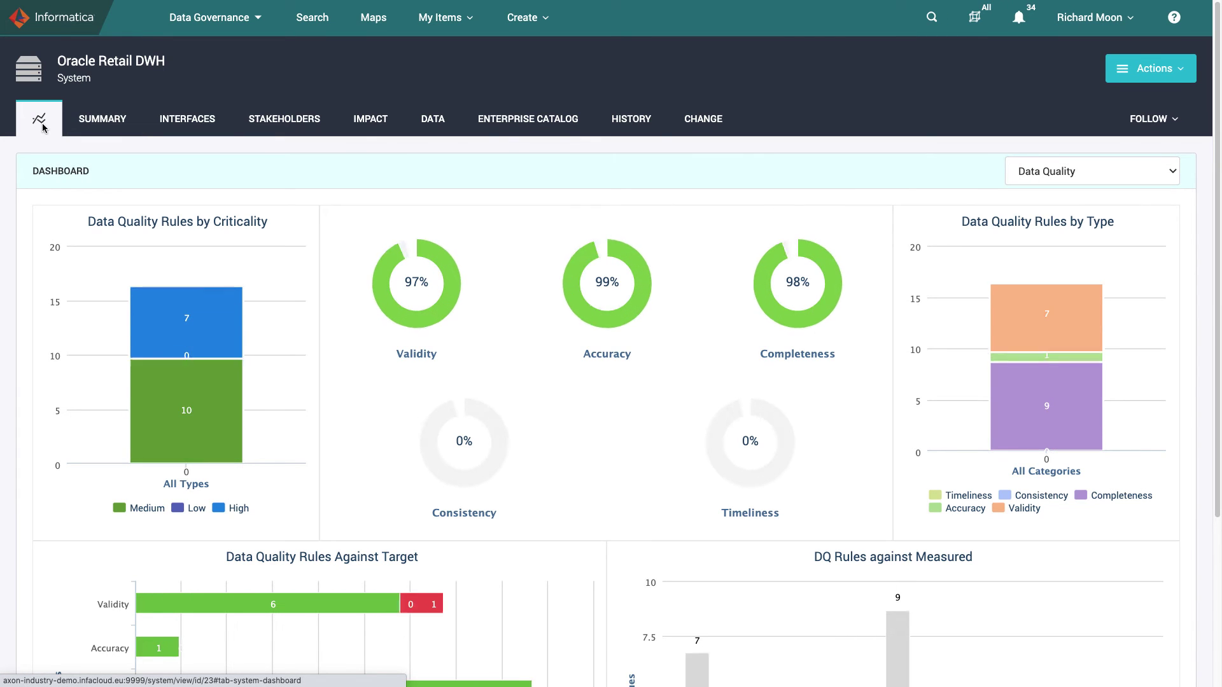
Review the Data Privacy dashboard, then return to the system's Summary.
left_click(1093, 172)
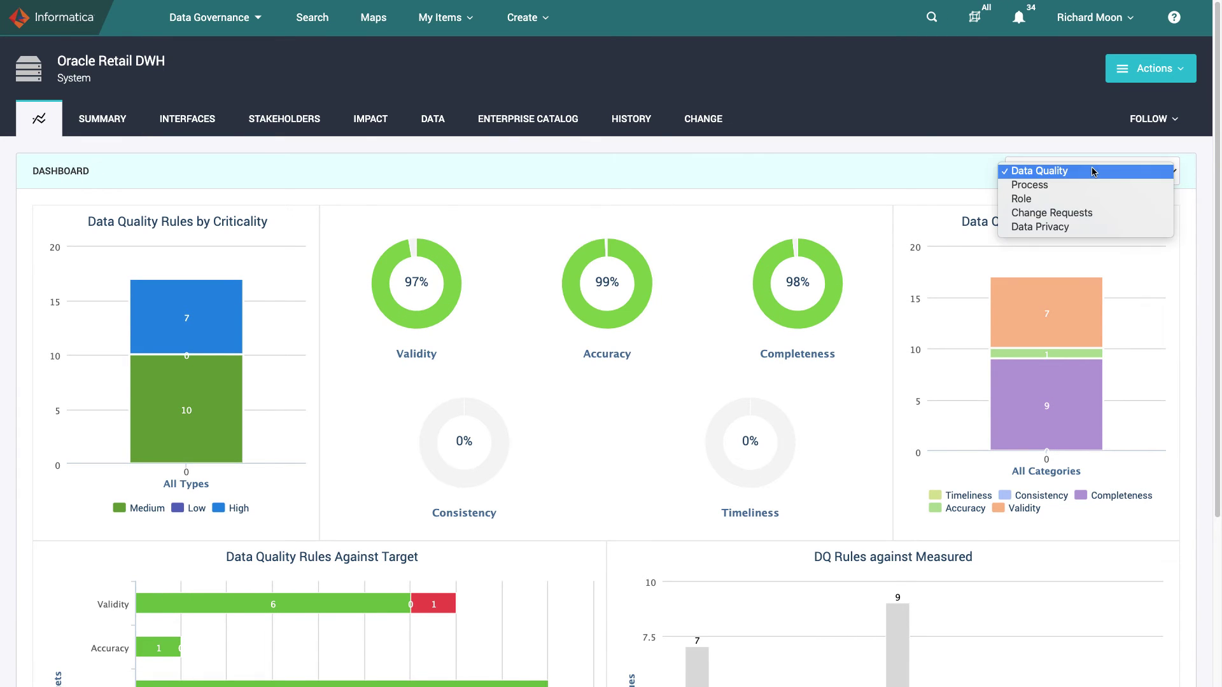
left_click(1082, 228)
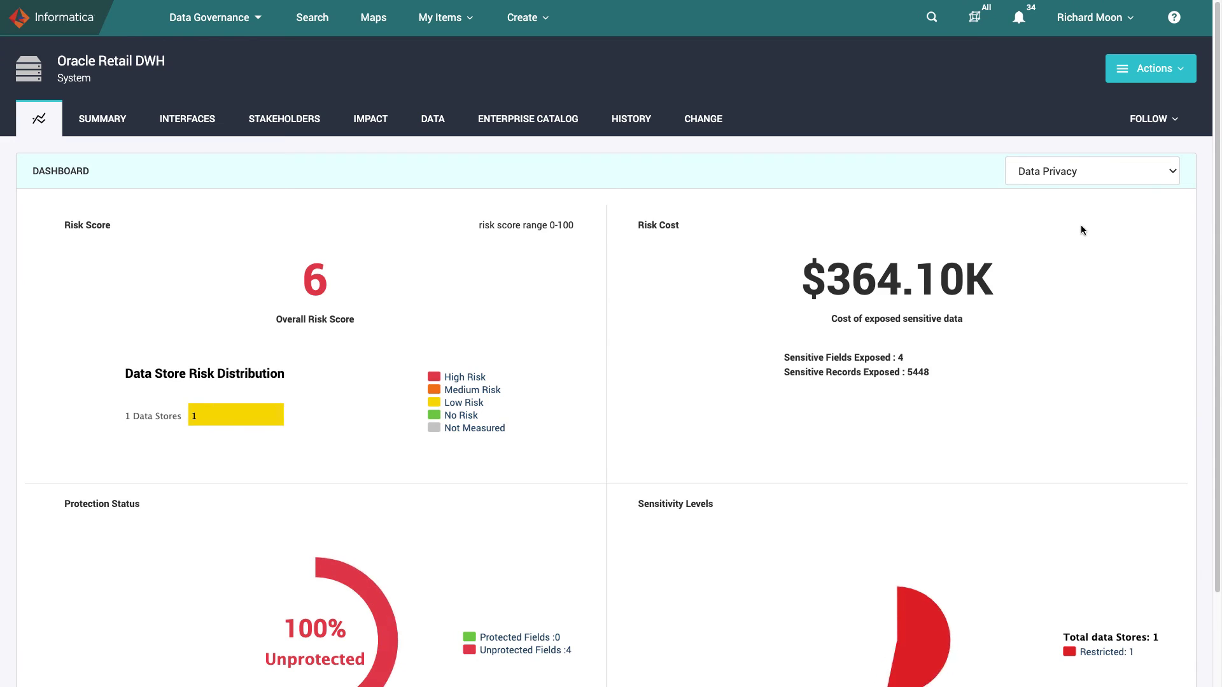
scroll(1014, 370, "down", 1)
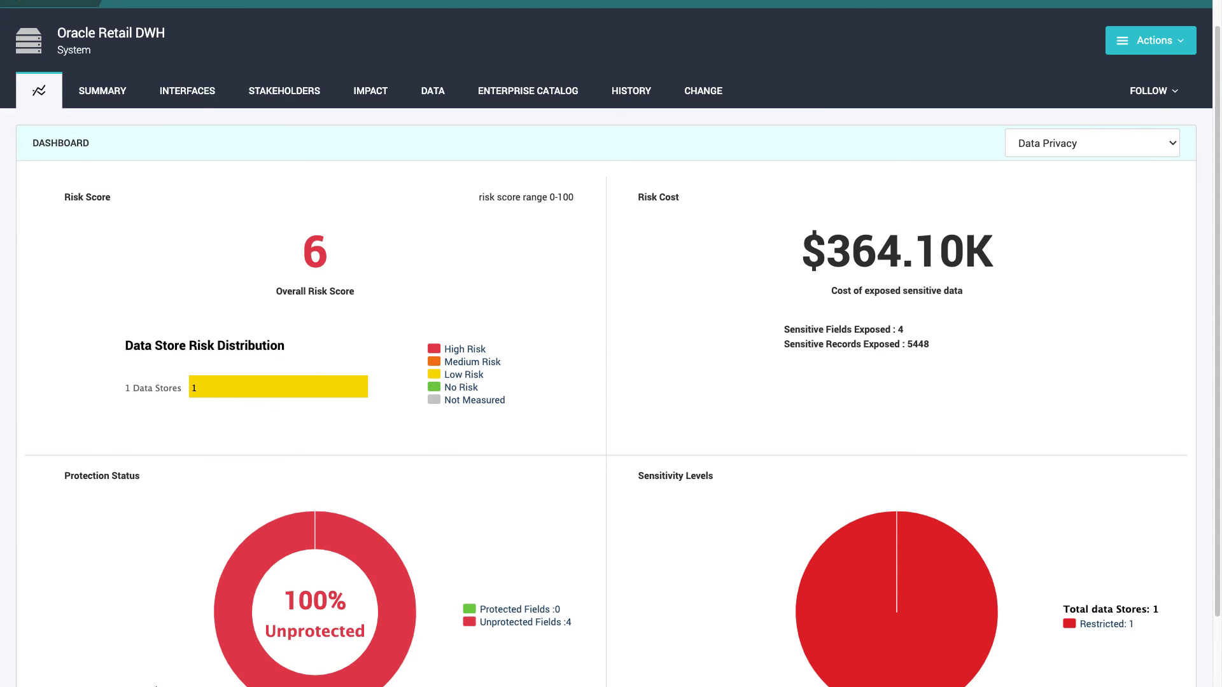
scroll(468, 597, "down", 1)
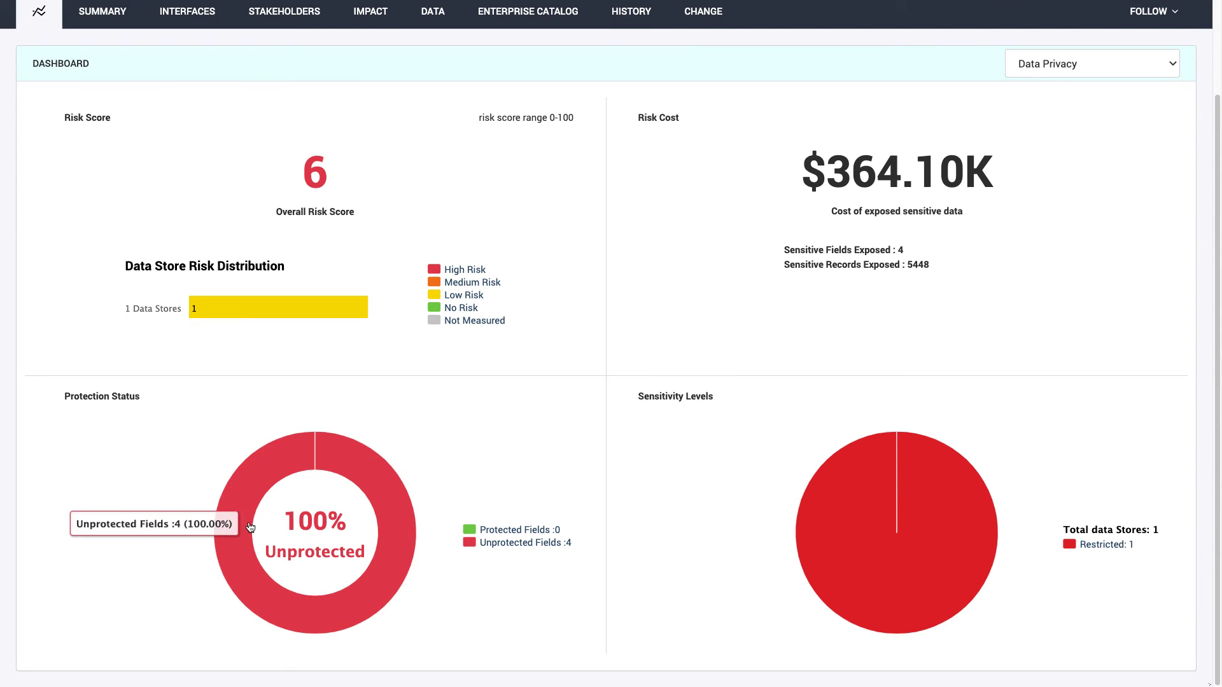
scroll(168, 477, "up", 2)
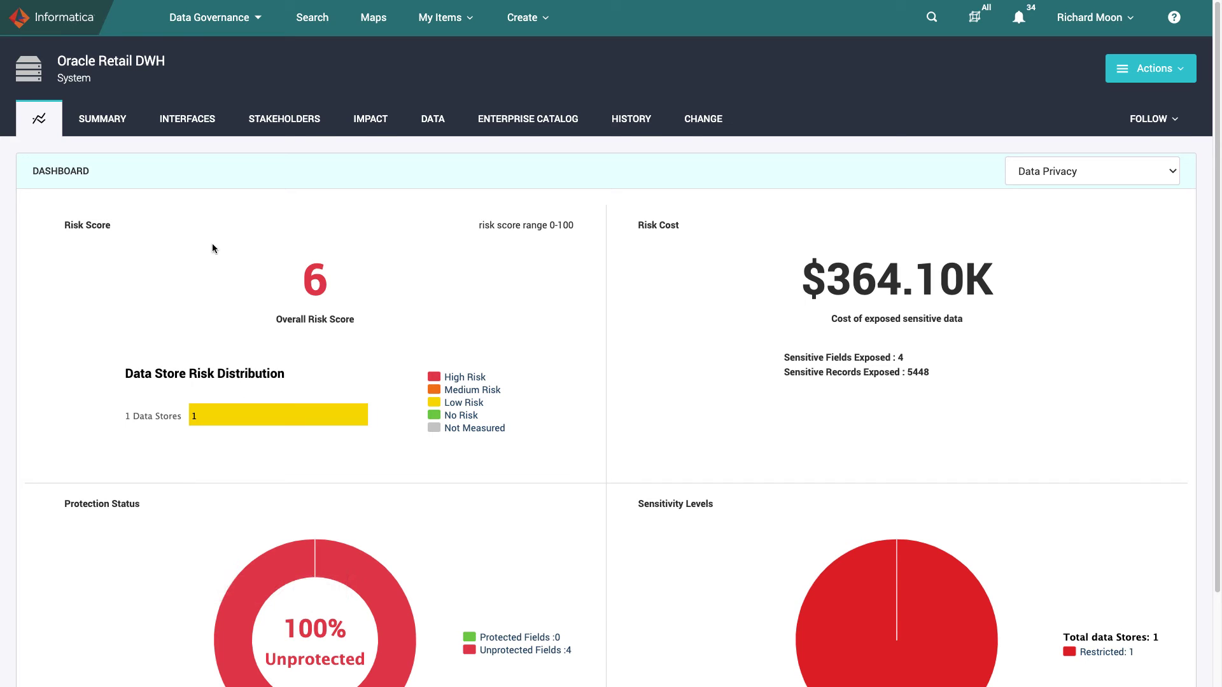
left_click(112, 119)
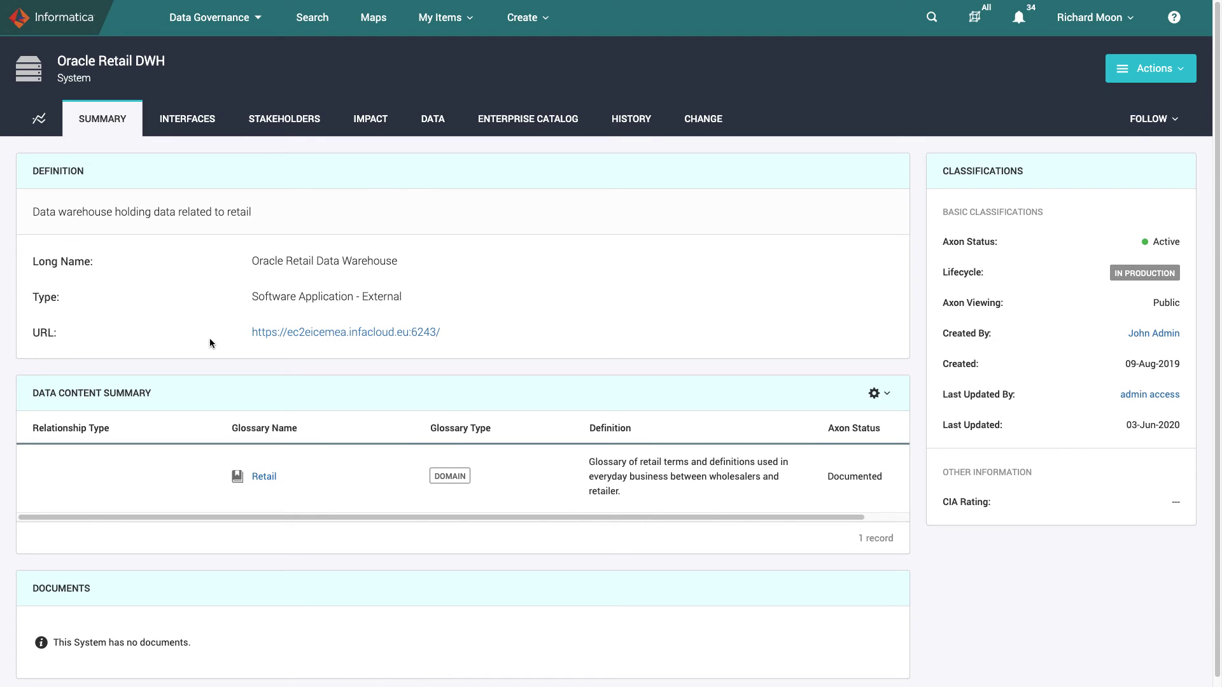
Log in to Data Privacy Management and open the full list of top data stores.
left_click(406, 334)
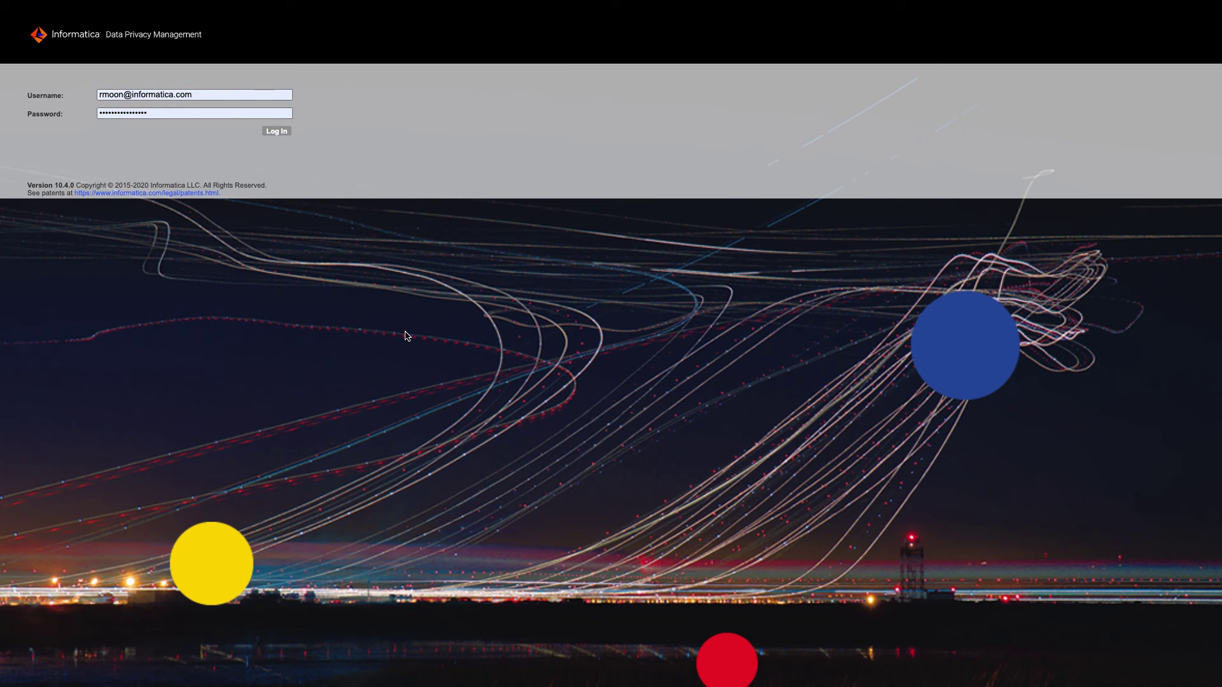
left_click(287, 136)
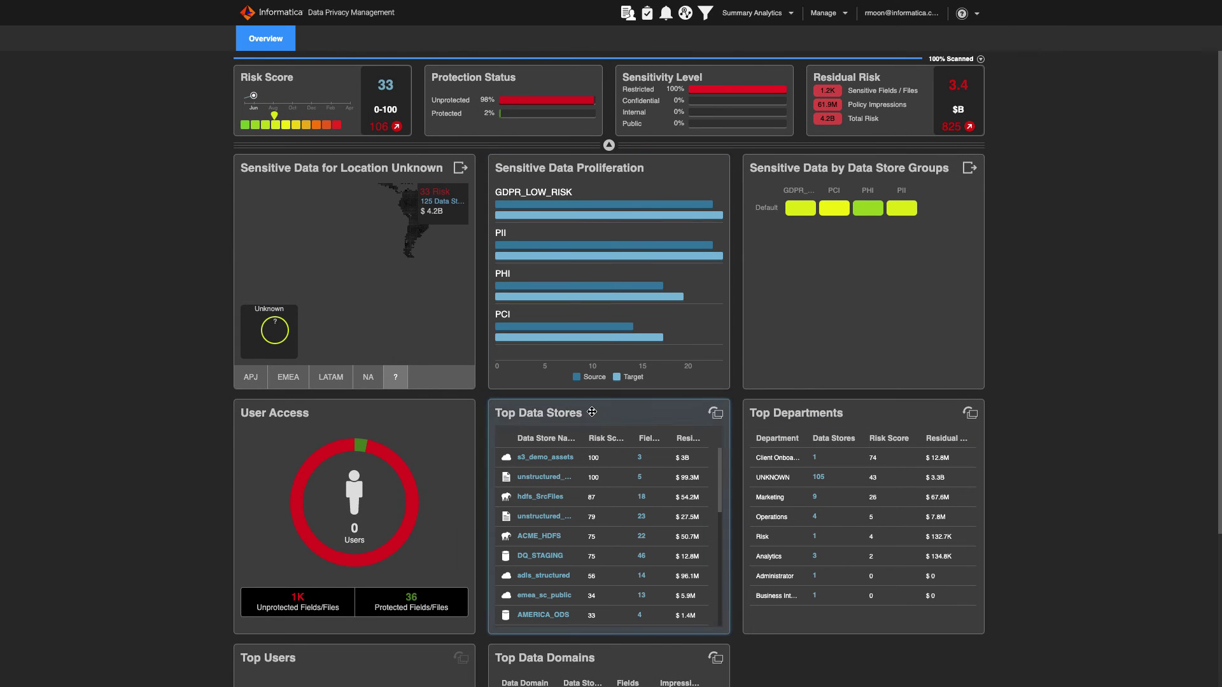
left_click(568, 414)
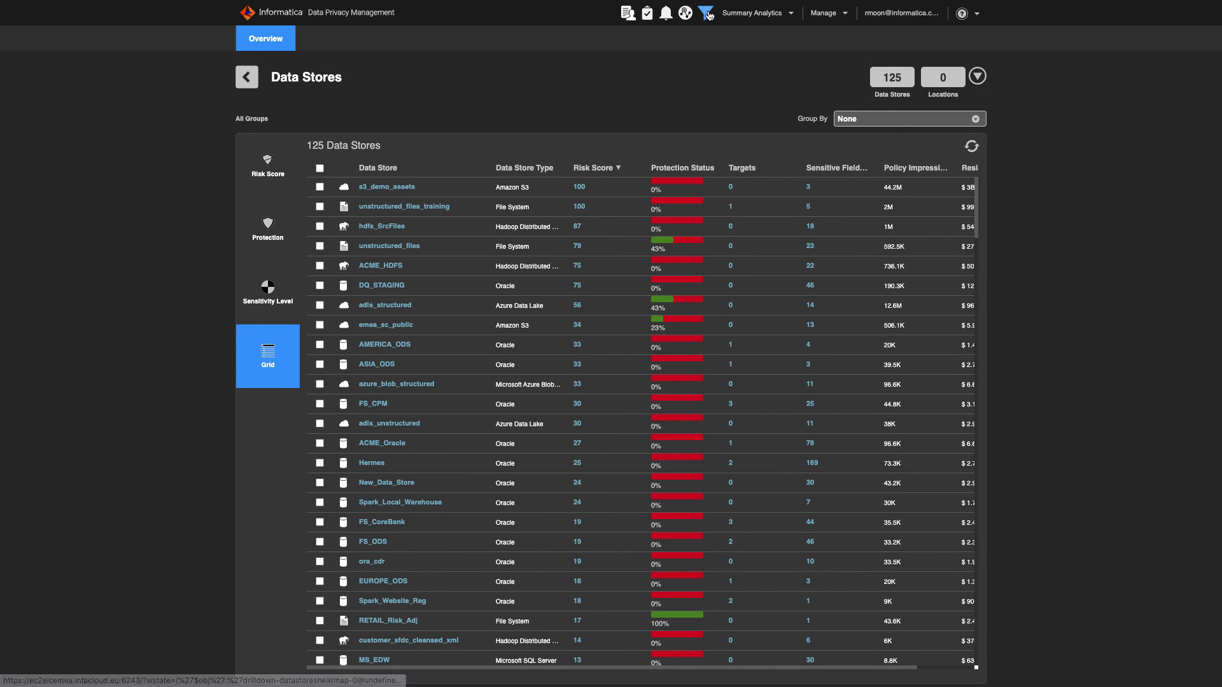
Filter the data stores by the name 'retail'.
left_click(705, 12)
left_click(1150, 133)
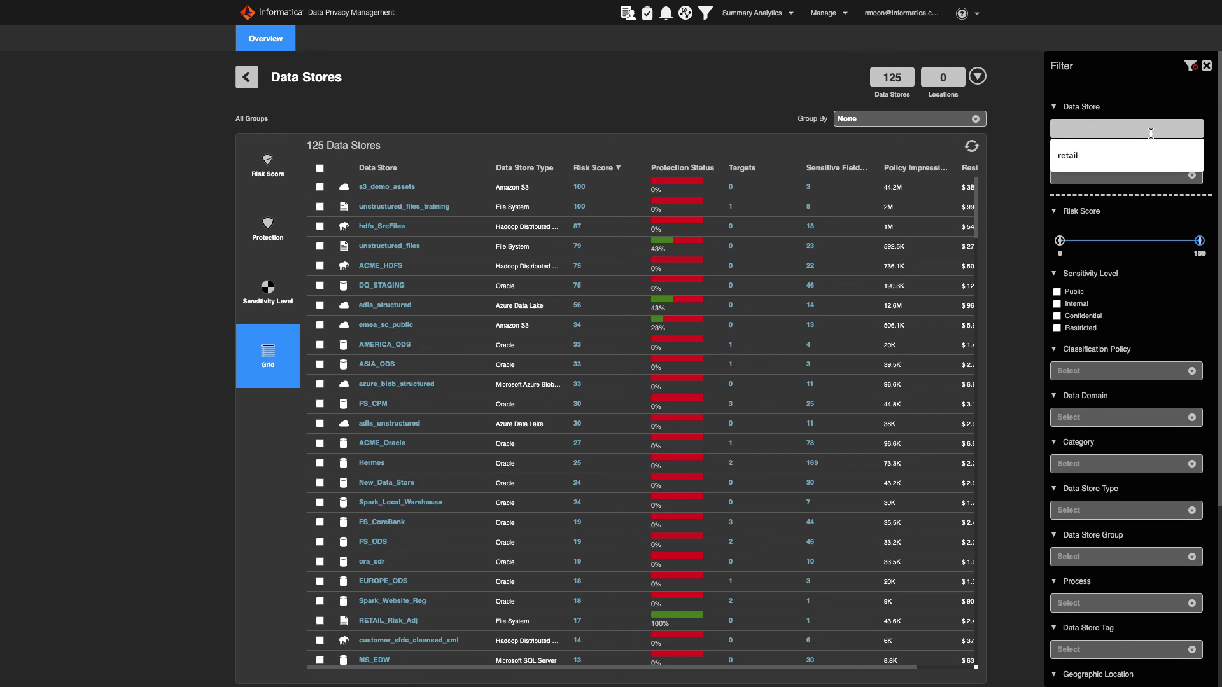
type("retail")
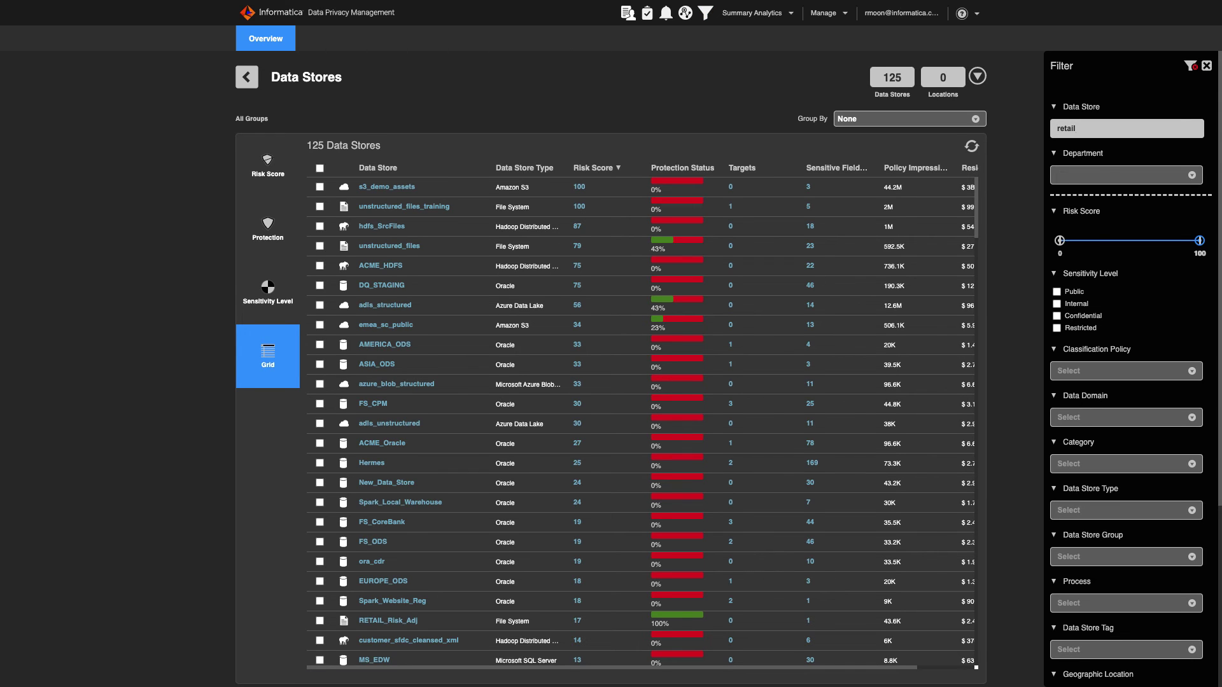
key("Return")
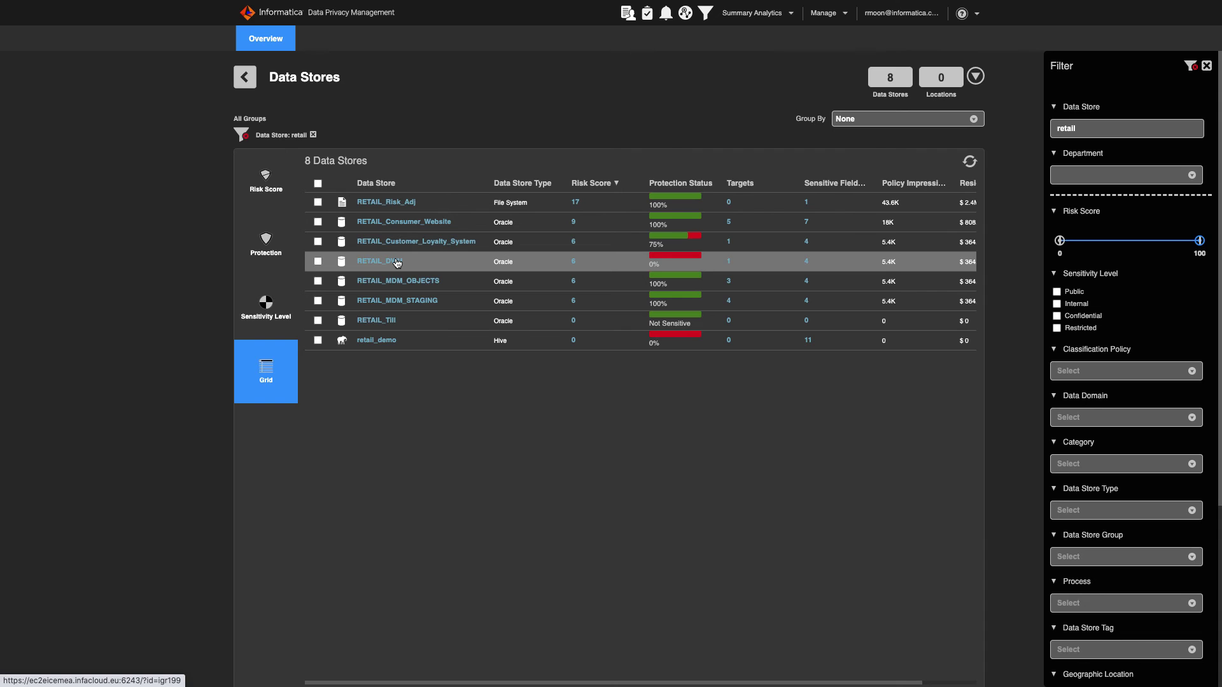
Open the RETAIL_DWH data store, show its risk details, and list its sensitive fields.
left_click(397, 261)
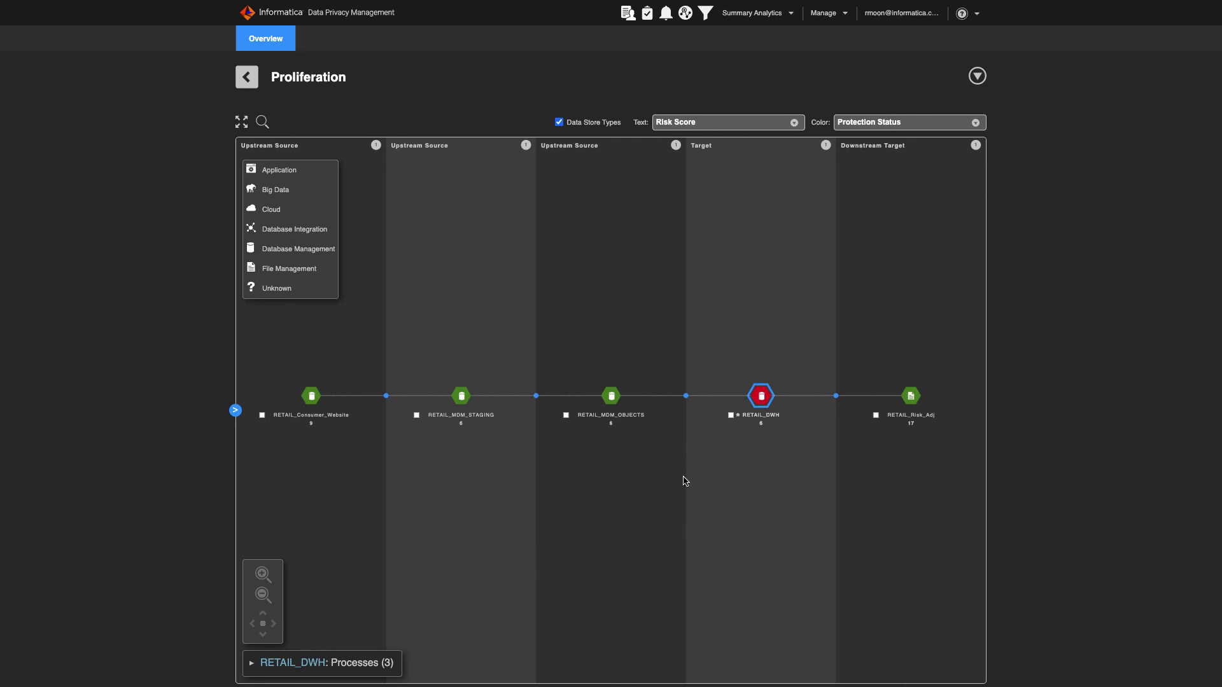
left_click(260, 671)
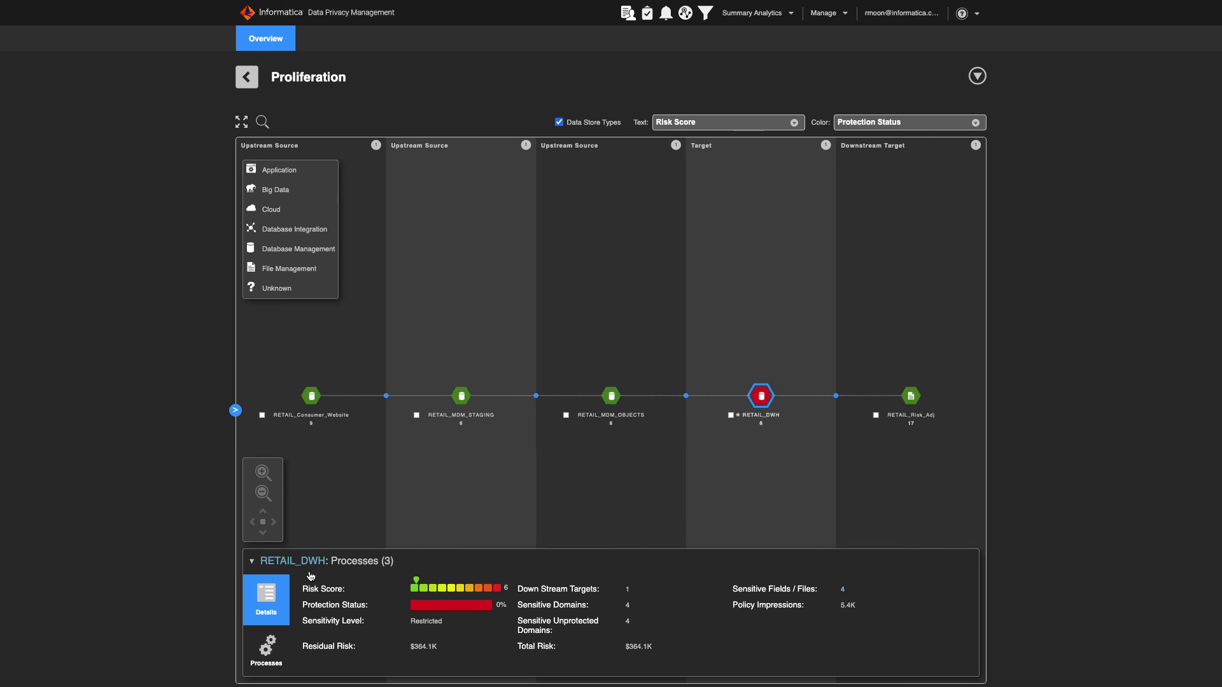
left_click(842, 589)
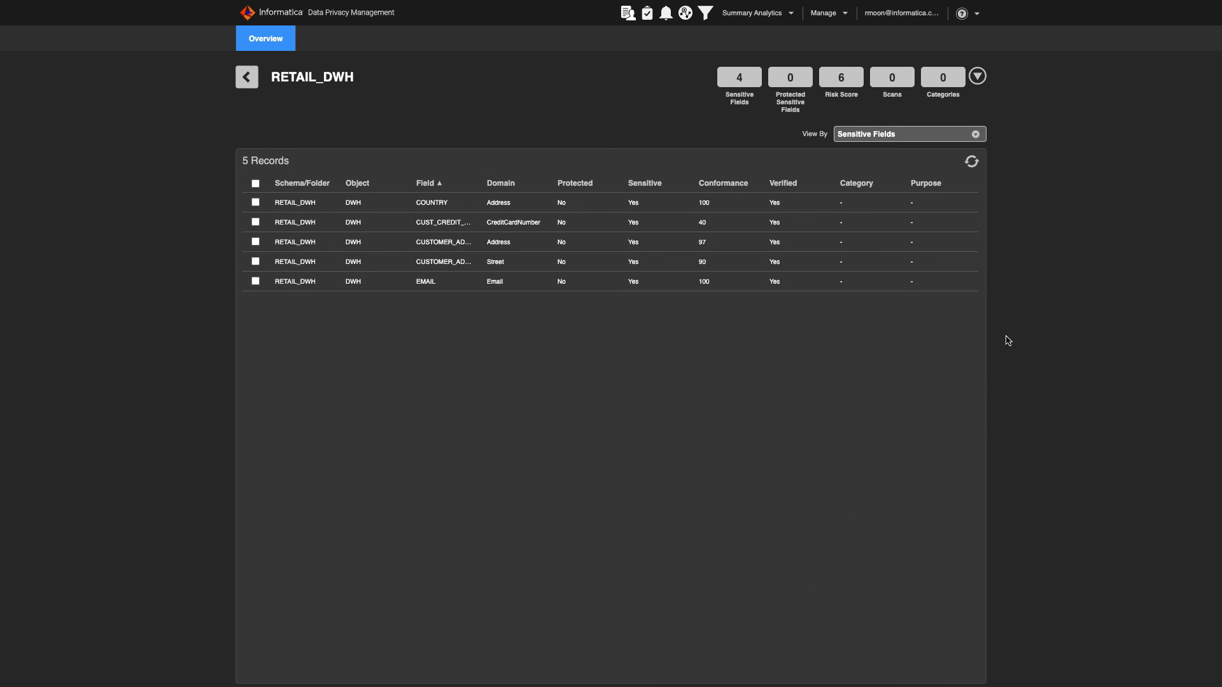
Create and run a Send an Email task for RETAIL_DWH using the MaskEmail action.
left_click(978, 77)
mouse_move(1003, 167)
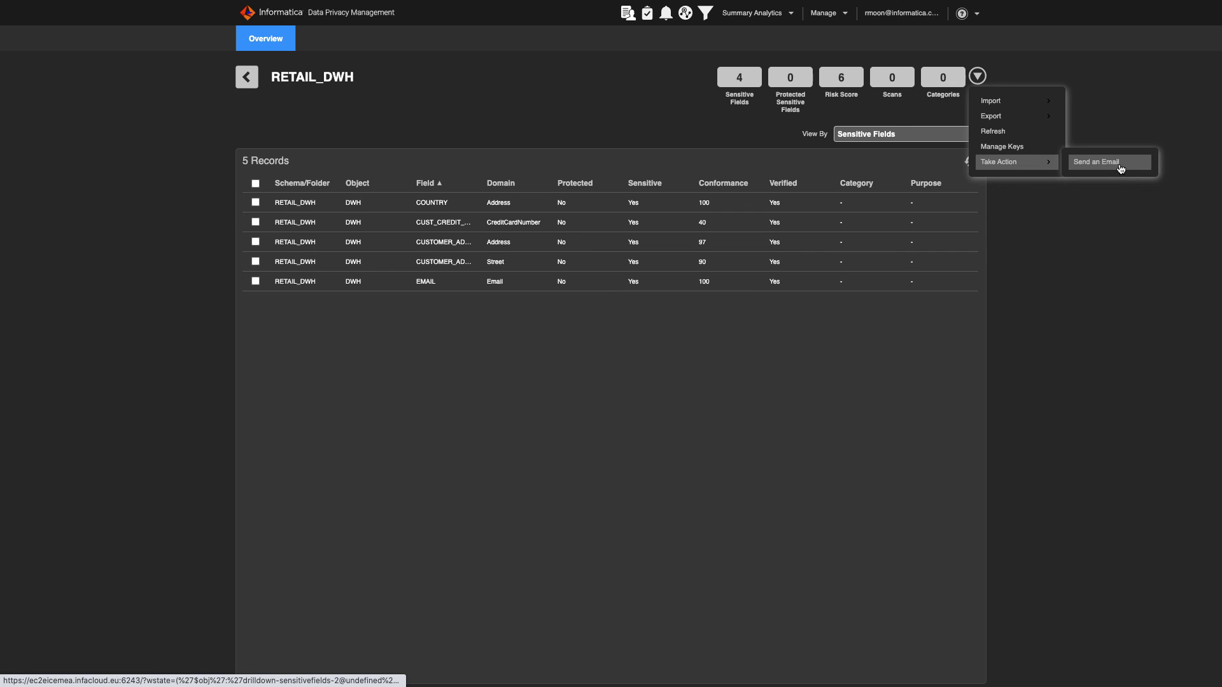
left_click(1120, 169)
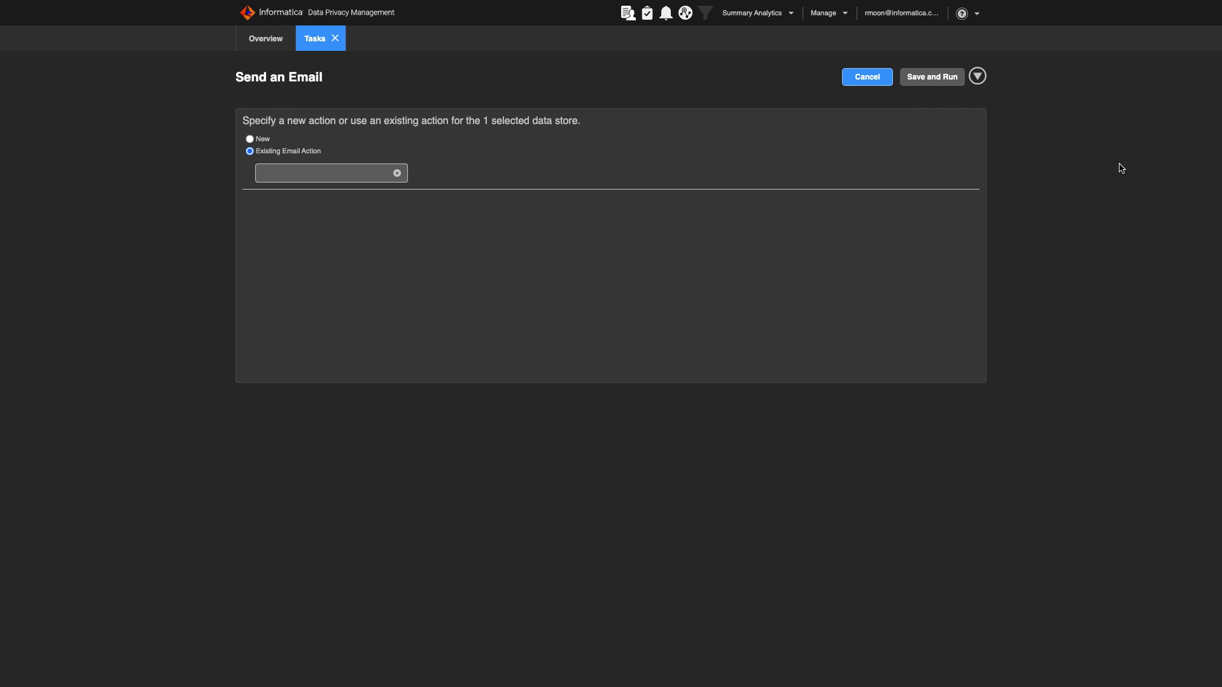
left_click(395, 173)
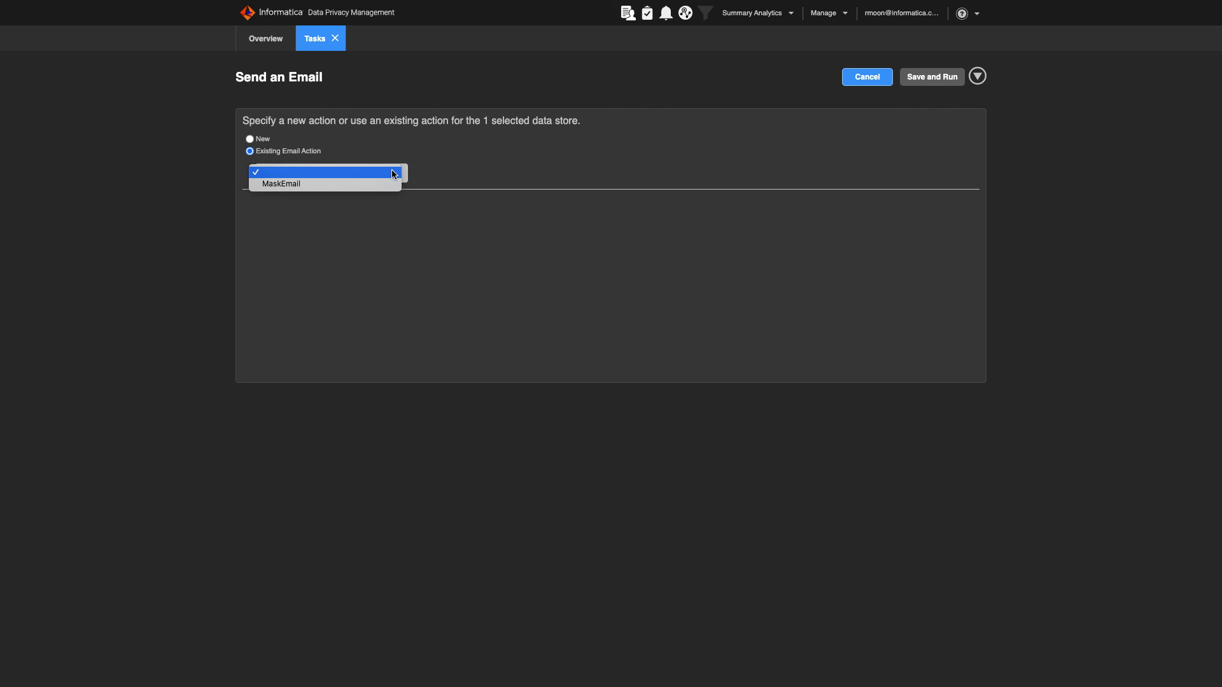
left_click(382, 183)
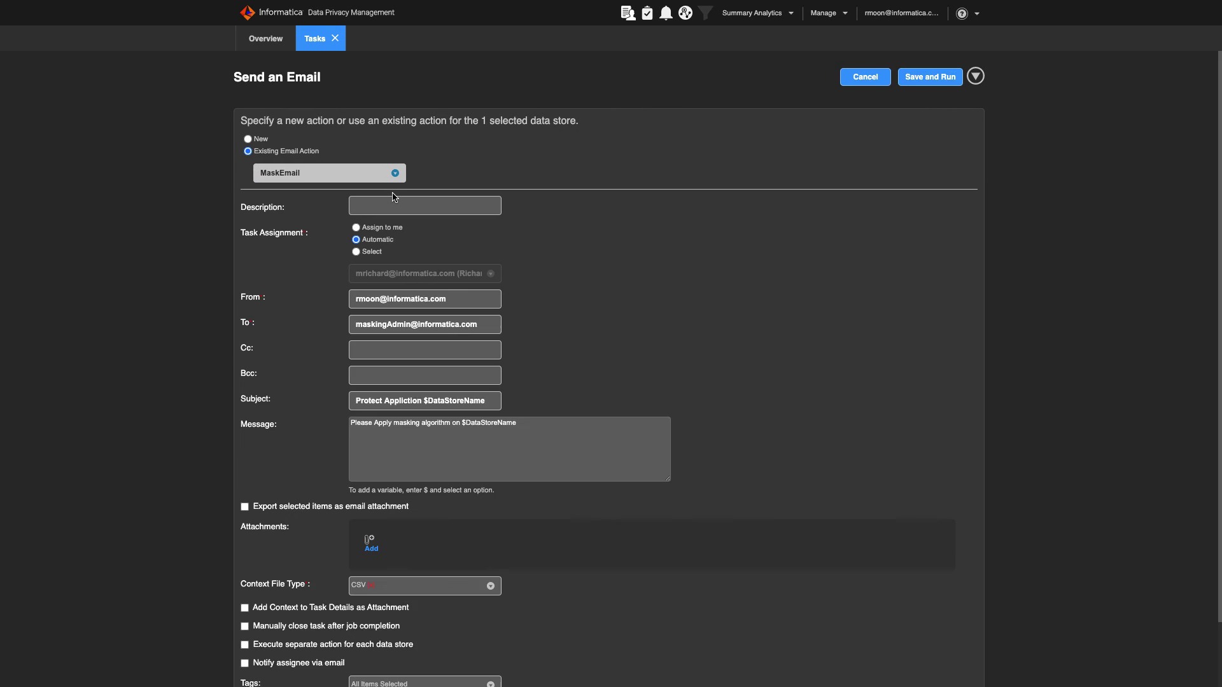
scroll(527, 389, "down", 2)
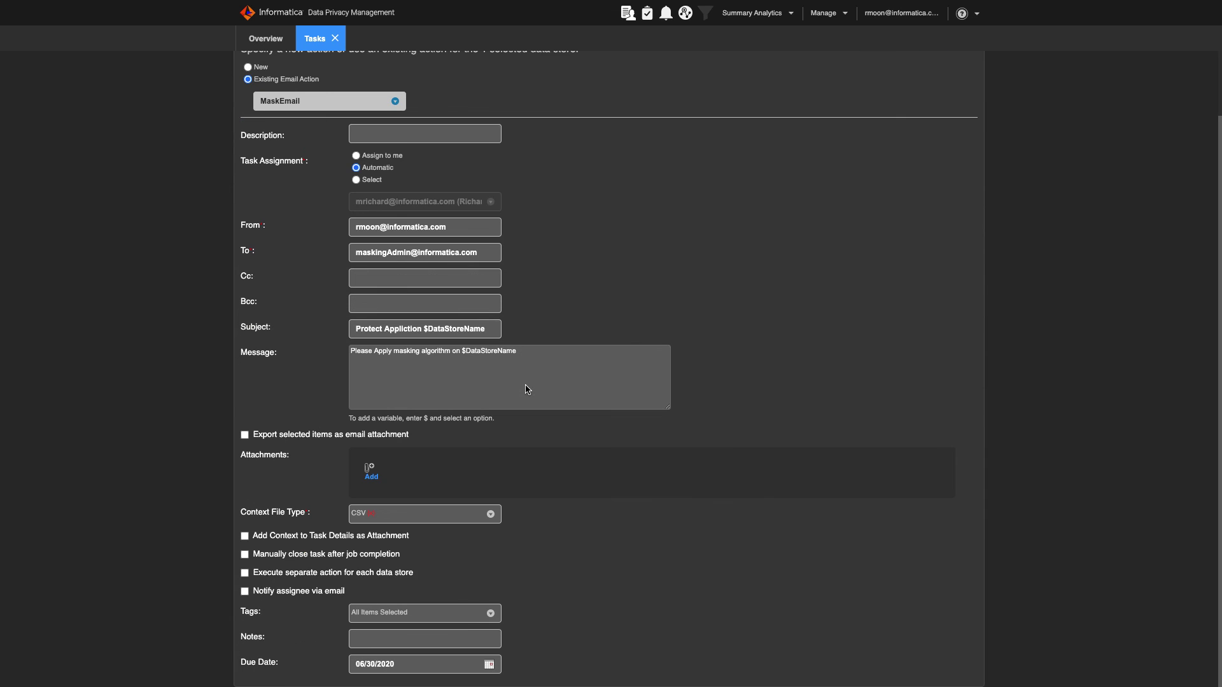
scroll(566, 379, "up", 2)
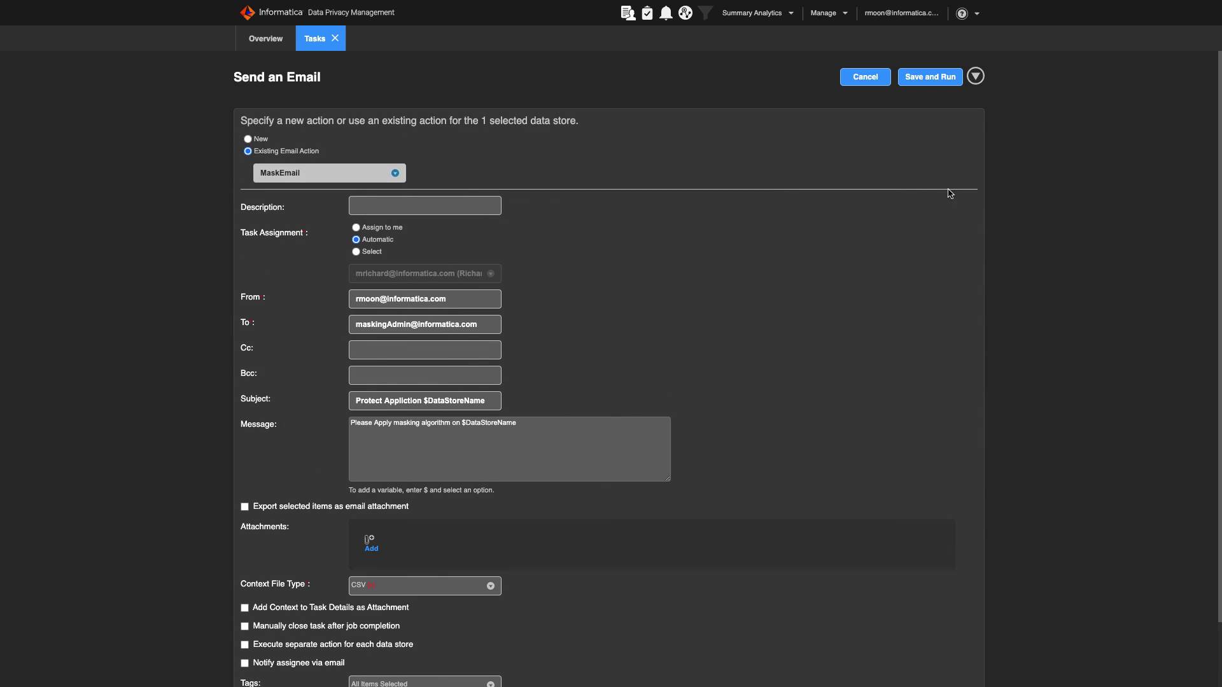
left_click(926, 77)
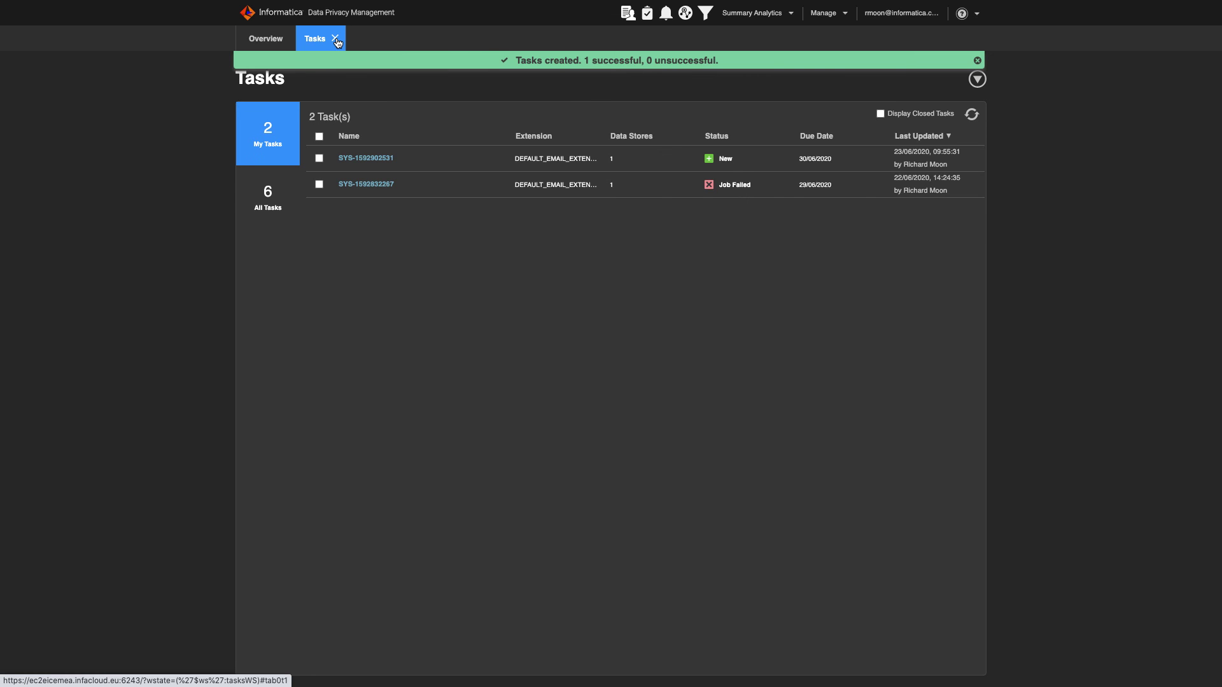
Return to the RETAIL_DWH proliferation view and open its Order Management process.
left_click(335, 40)
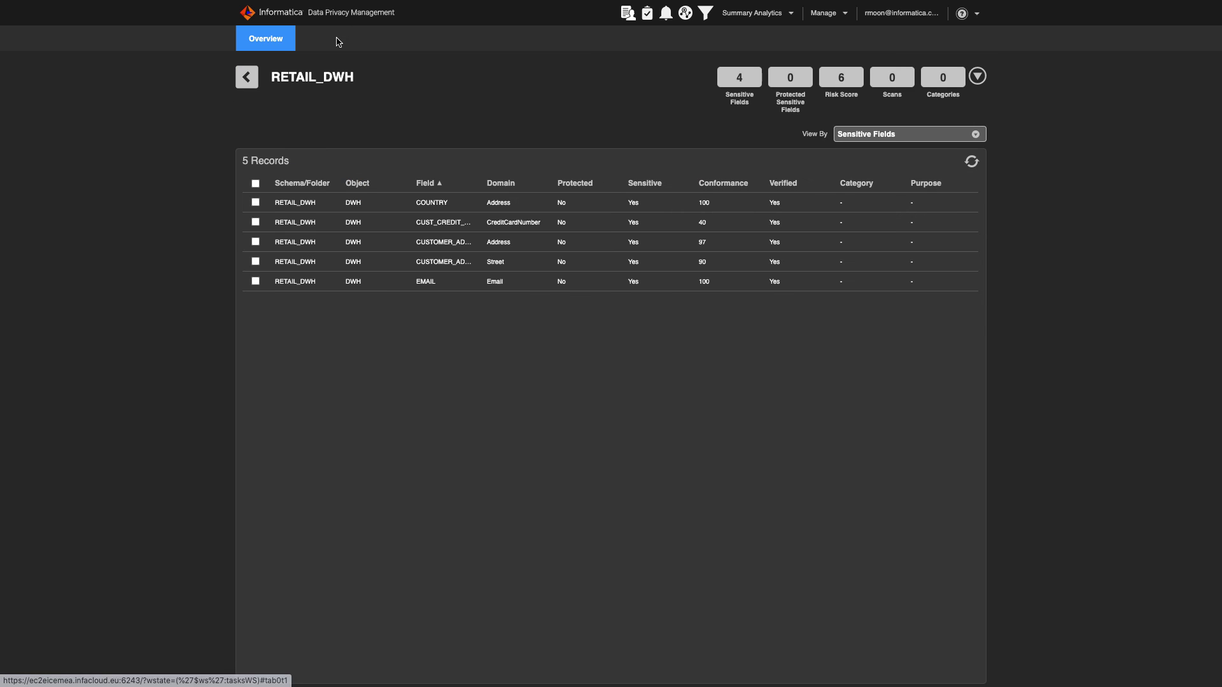
left_click(247, 77)
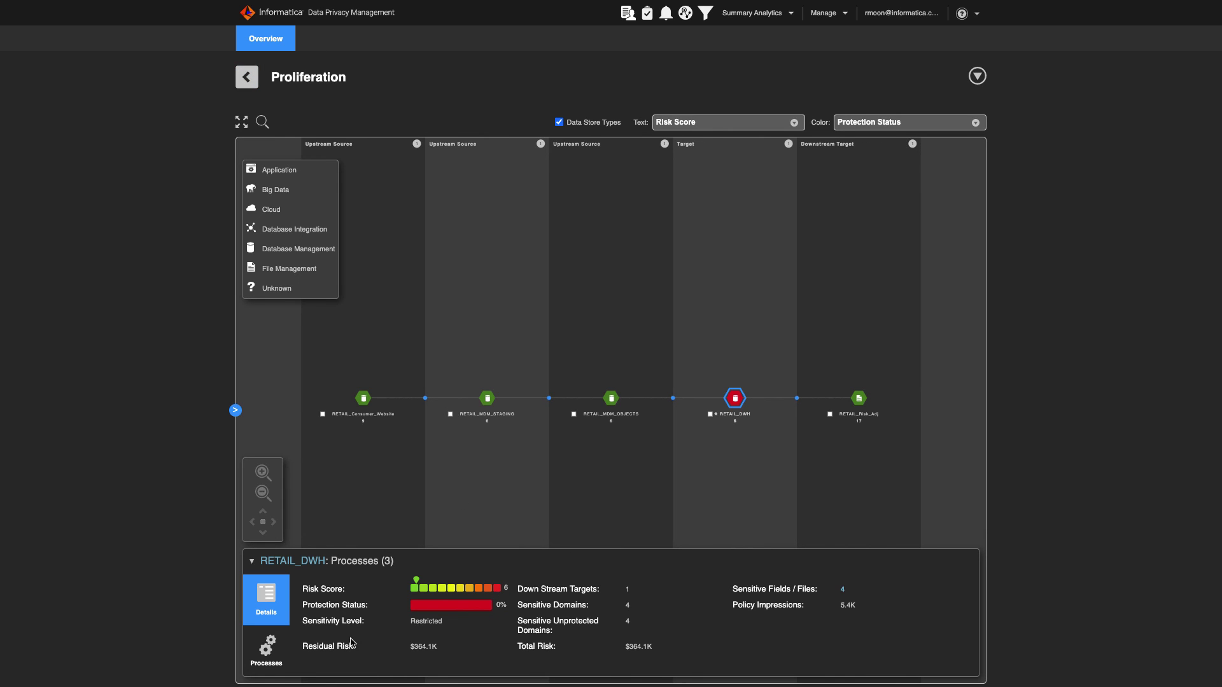
left_click(271, 646)
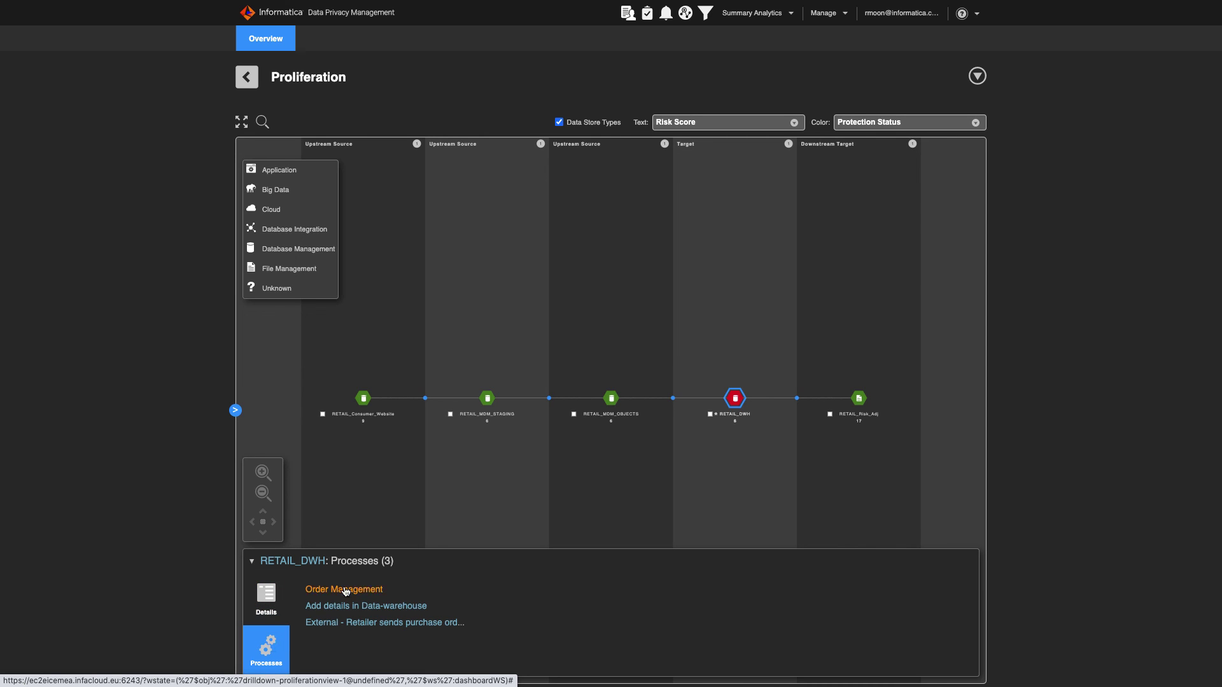
left_click(366, 591)
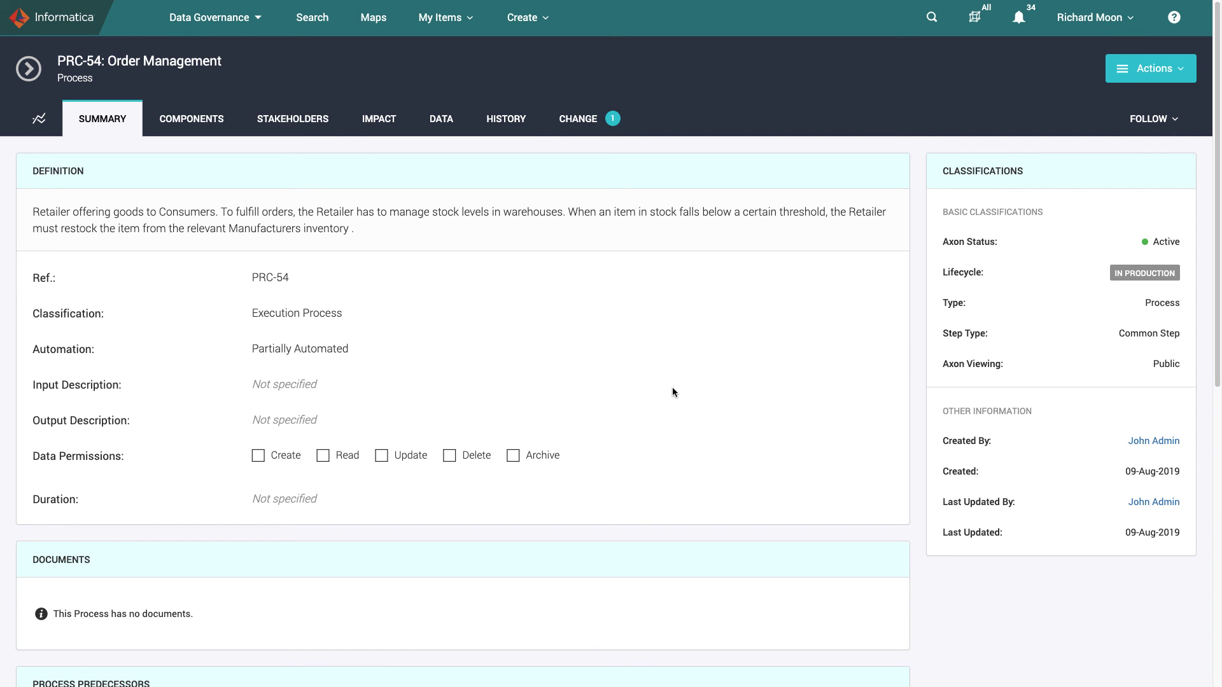
Open change request 9, the Order Management privacy impact assessment, from the CHANGE tab.
left_click(604, 128)
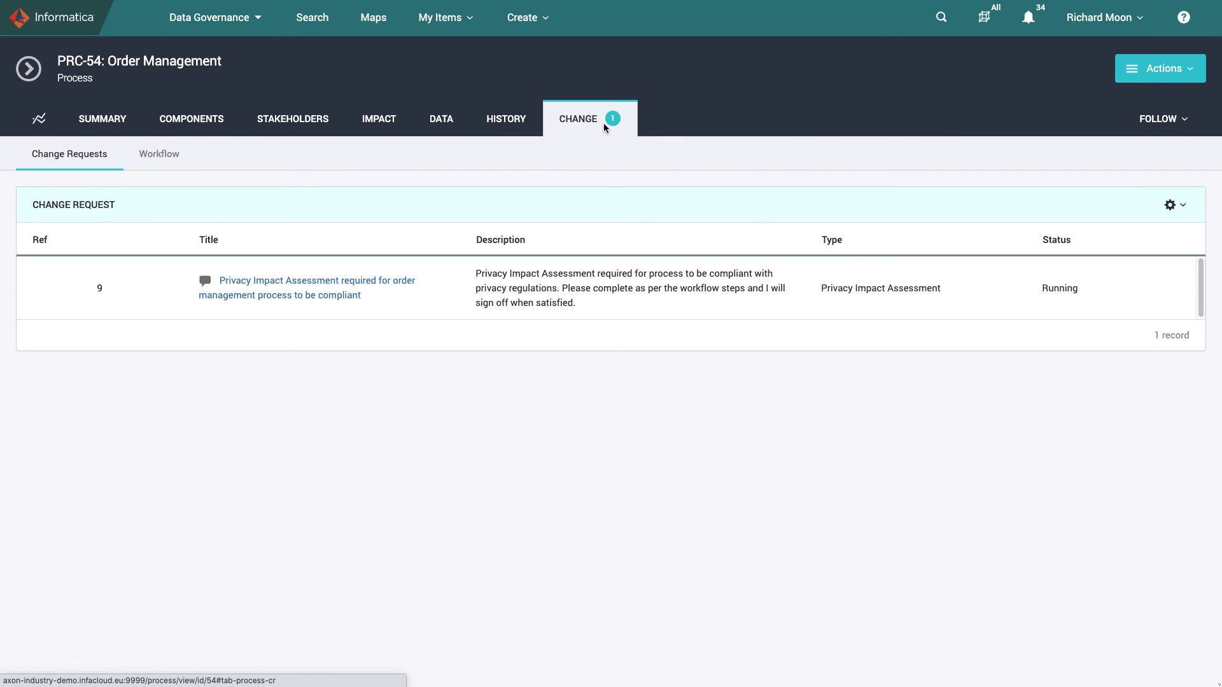
left_click(395, 288)
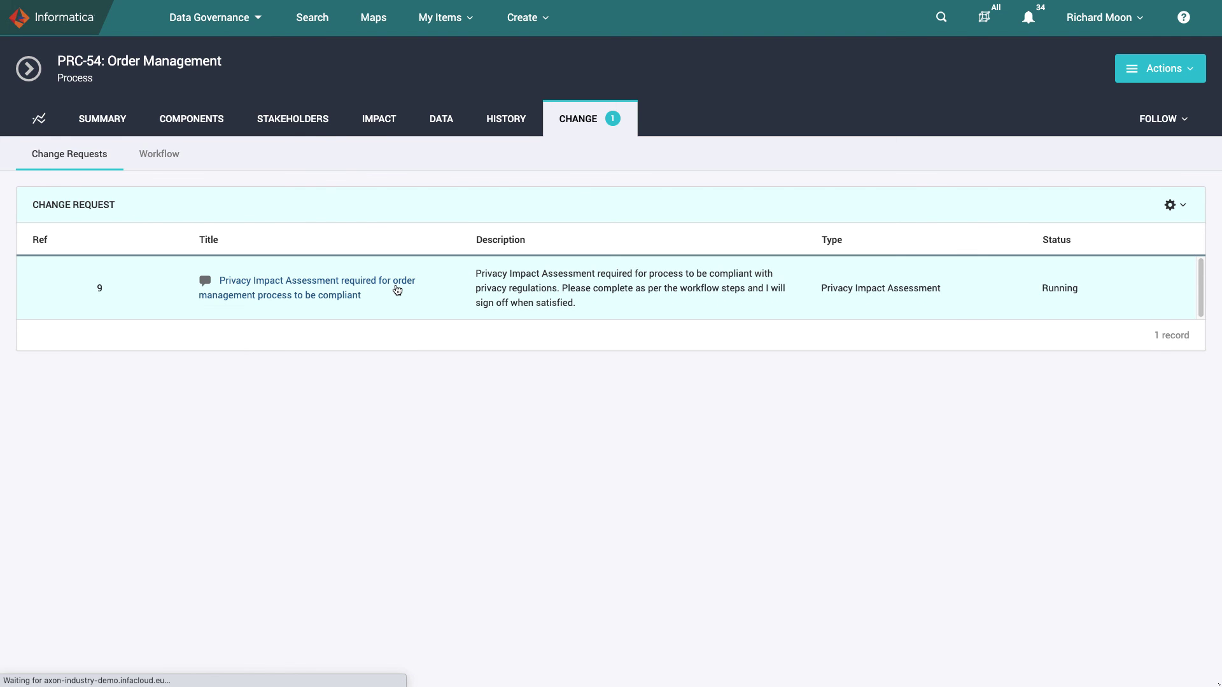
scroll(478, 499, "down", 10)
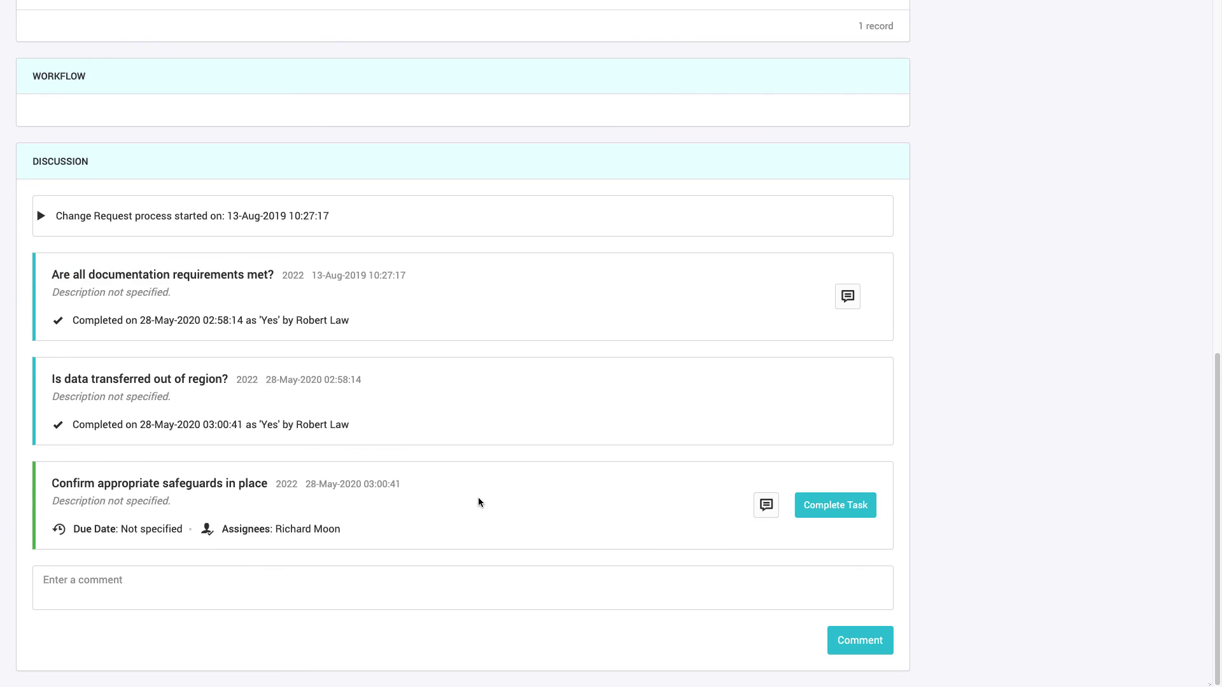
Draft the discussion comment 'reasonable action has been taken to mask sensitive fields' and review the workflow.
left_click(461, 585)
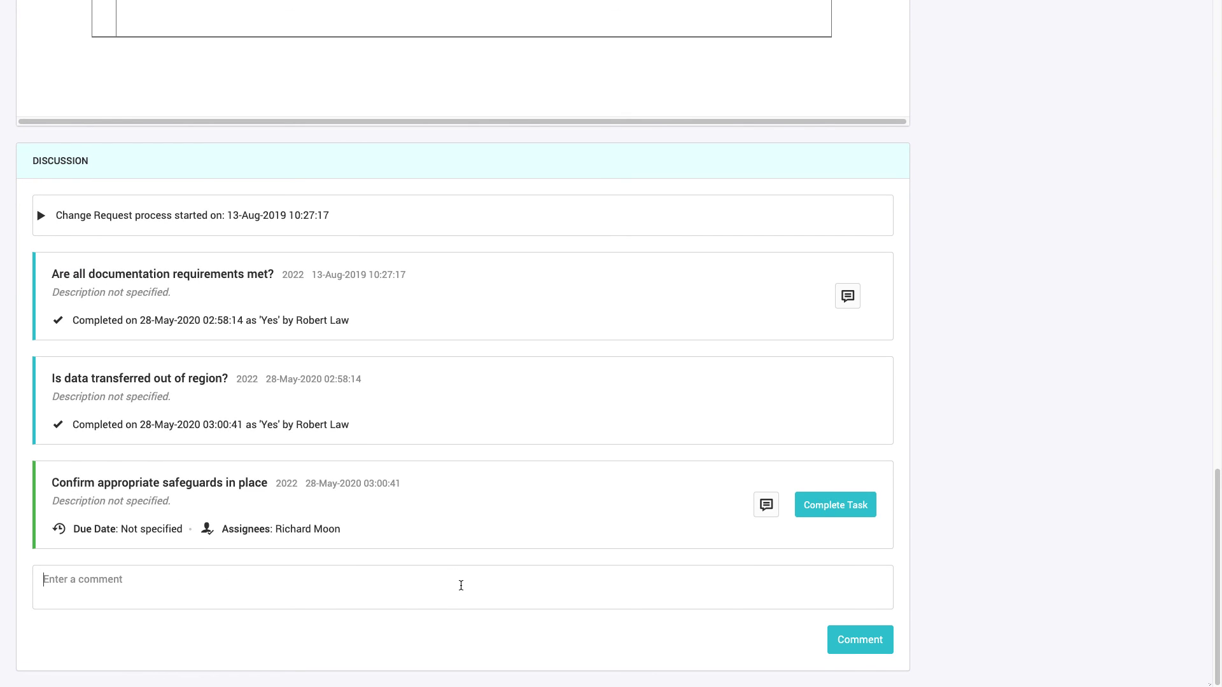
type("reasonable action has been taken to mask s")
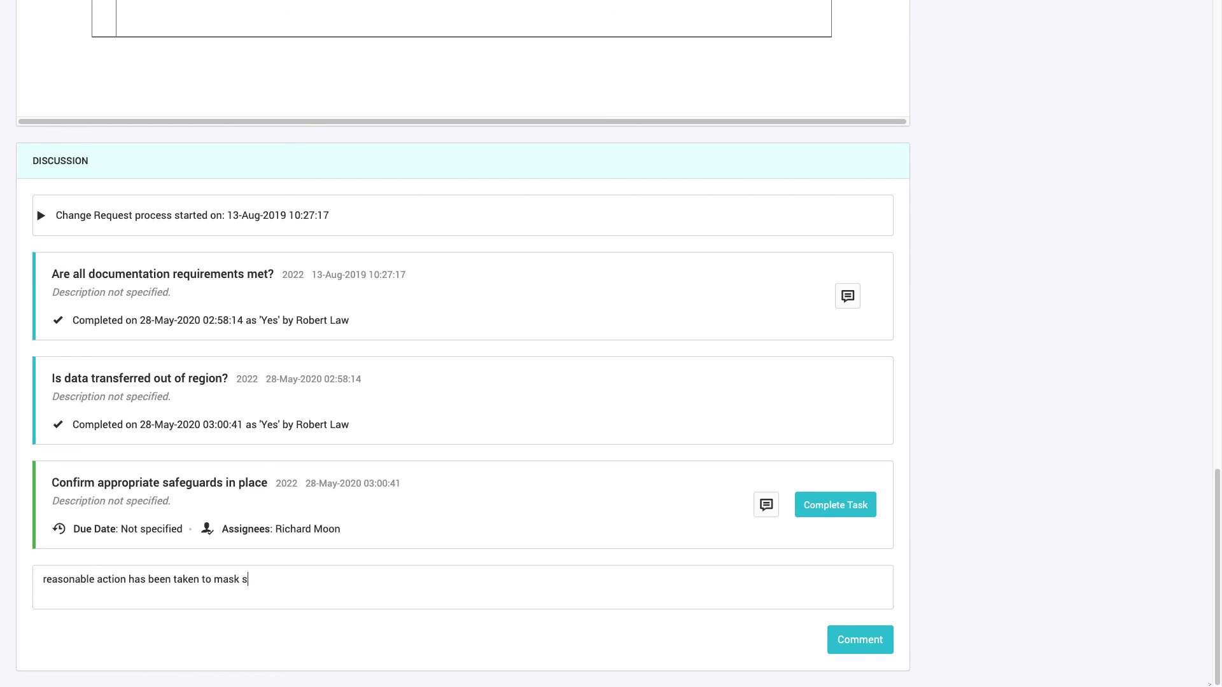
type("ensitive fields.")
scroll(651, 560, "up", 8)
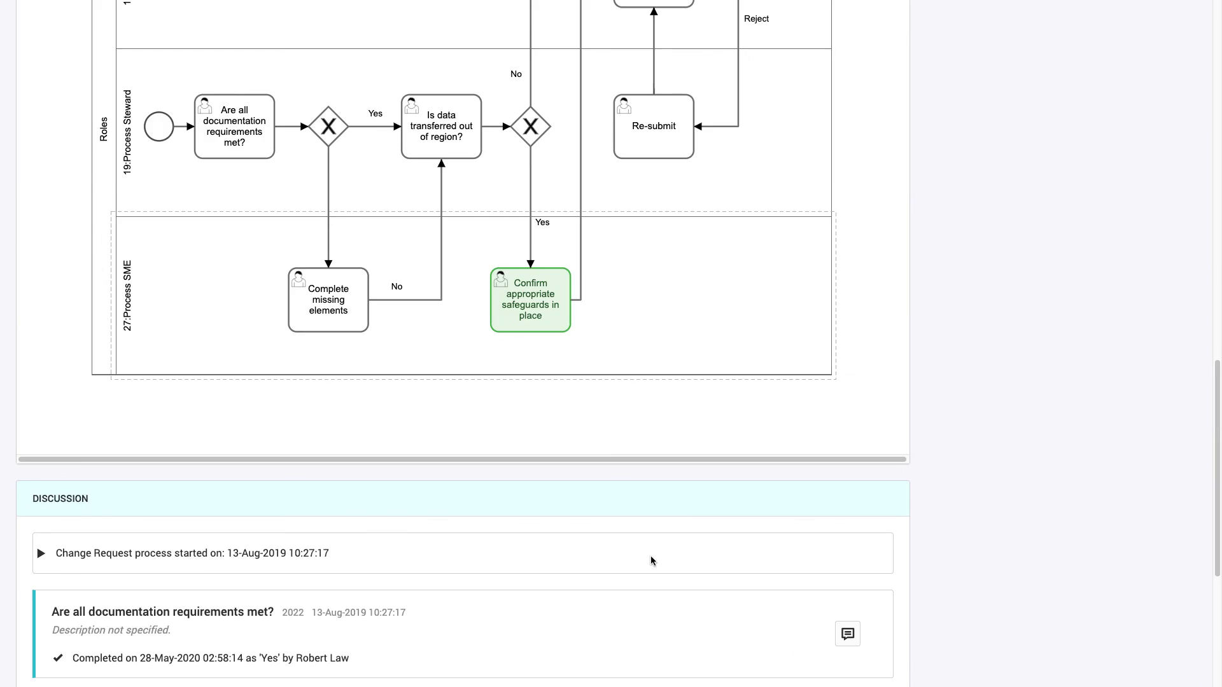
scroll(651, 560, "up", 2)
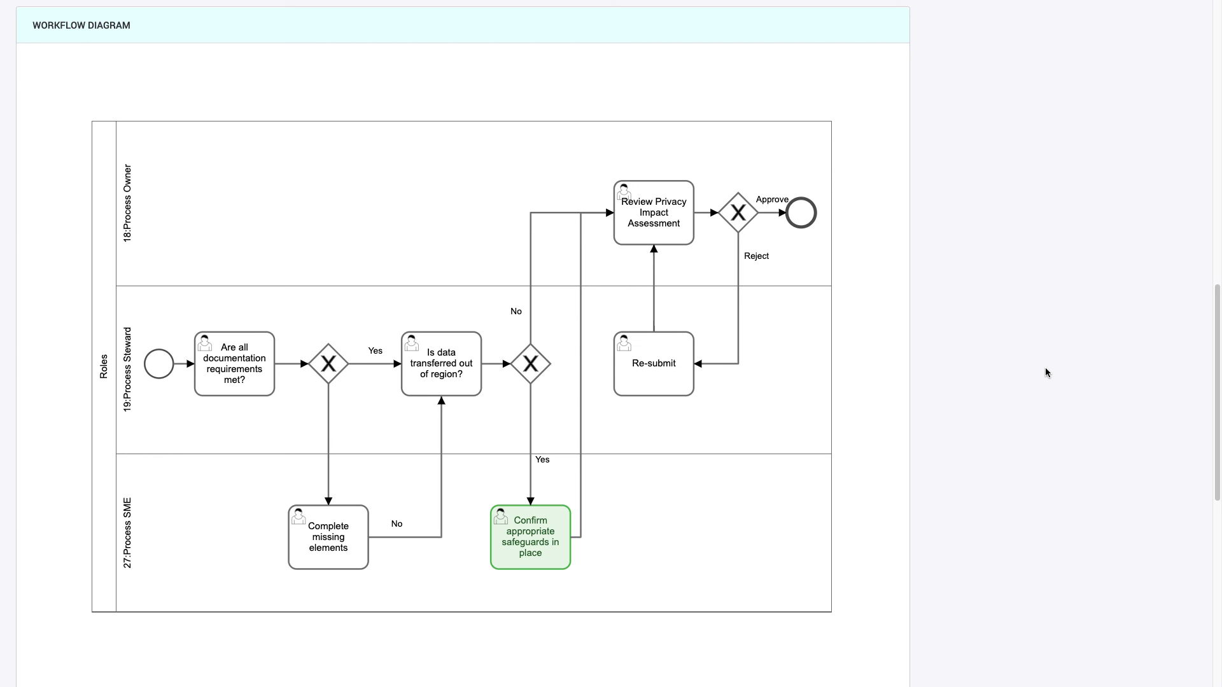
scroll(1045, 368, "up", 15)
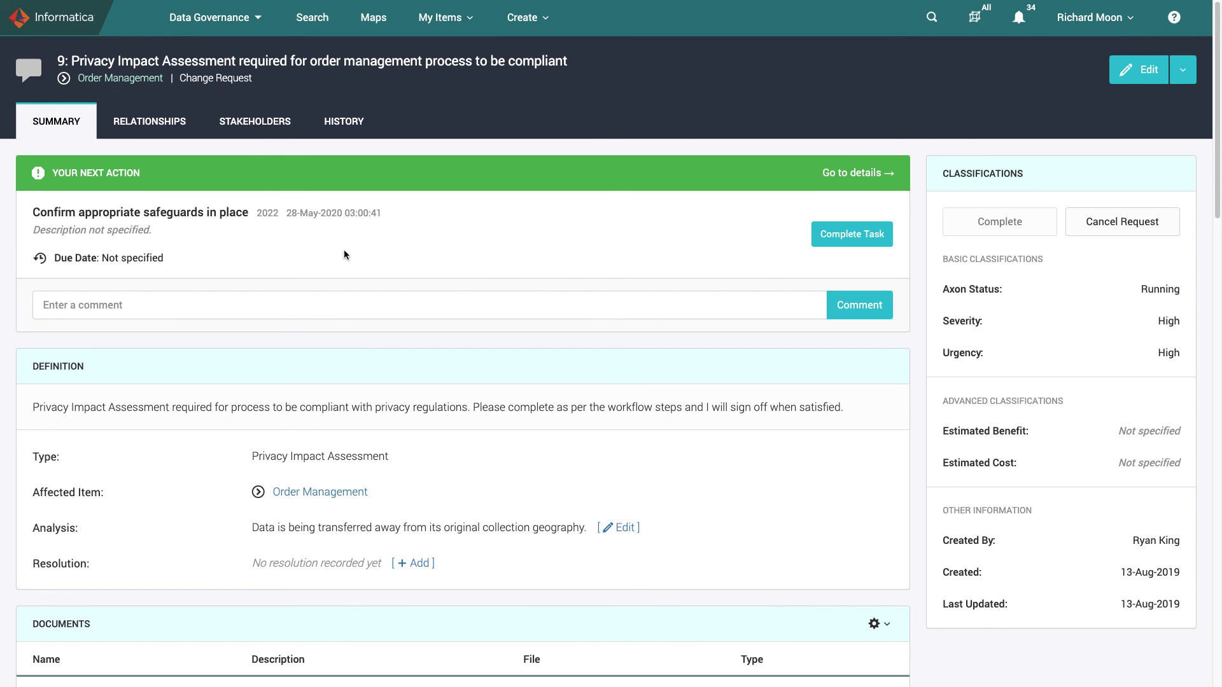
Go back to My Dashboard via the Informatica logo.
left_click(84, 21)
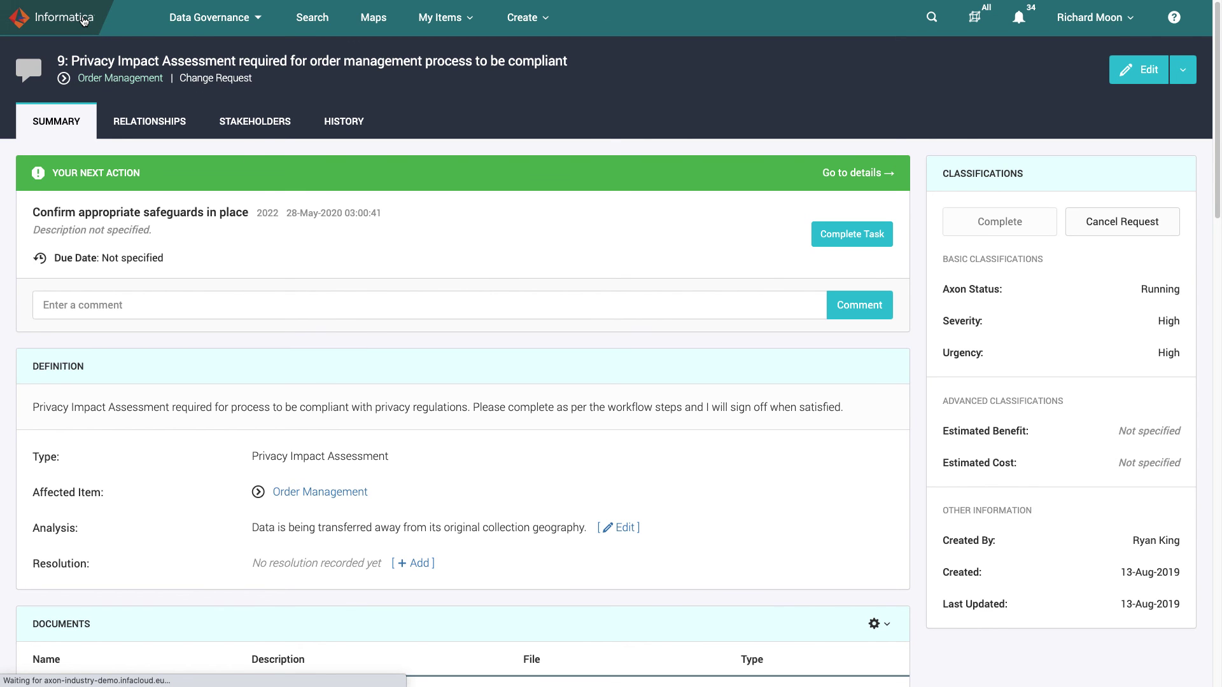